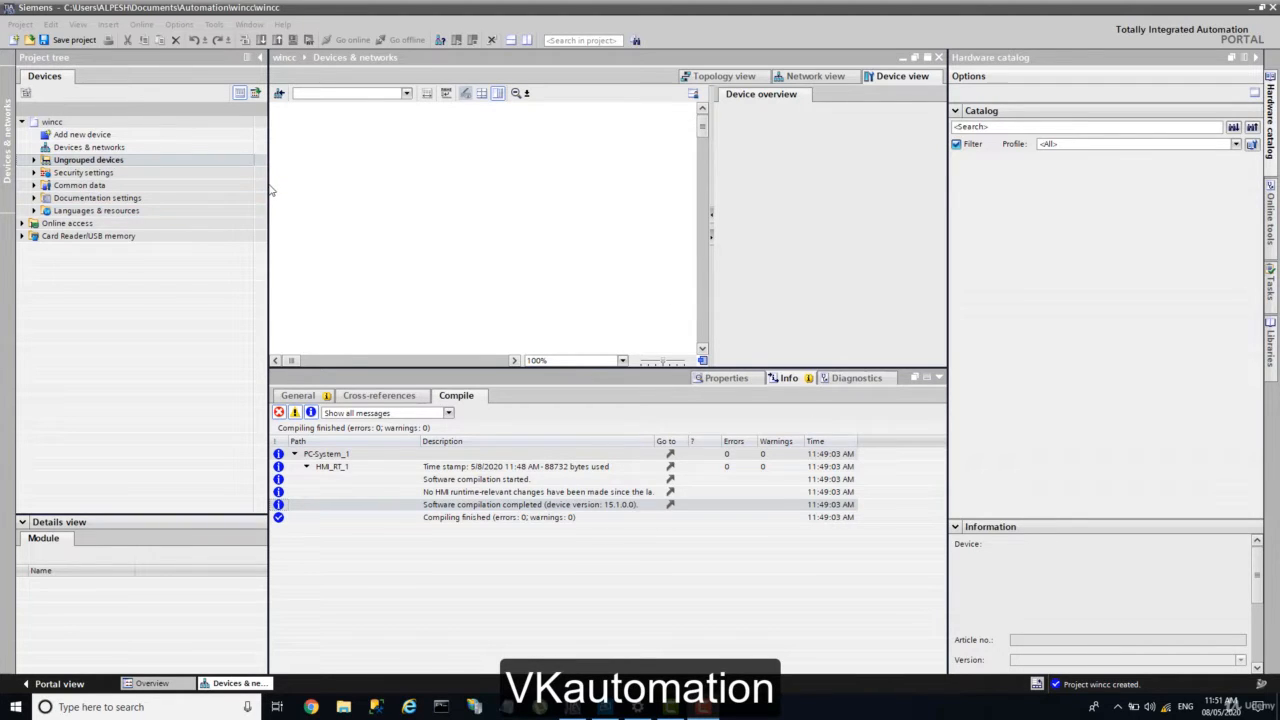
Step: Narrow the Project tree pane and check the available Wi-Fi networks
{"action": "left_click_drag", "start_coordinate": [268, 193], "coordinate": [238, 193]}
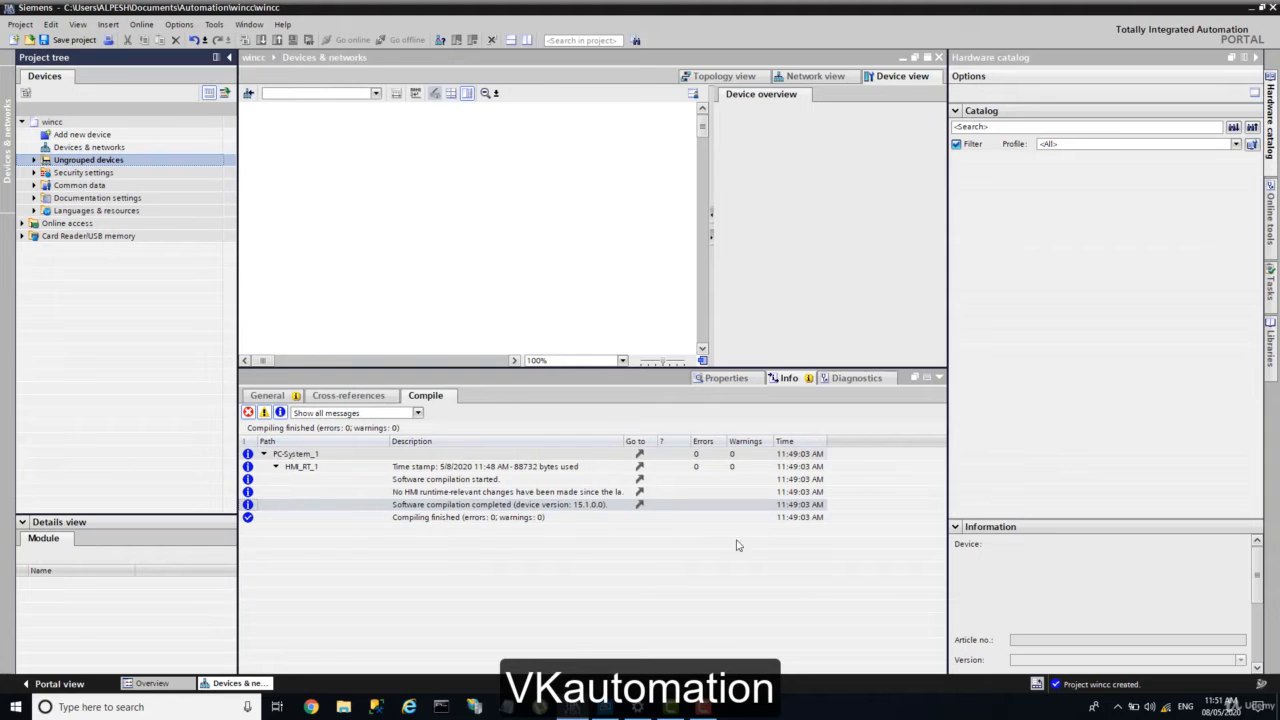
{"action": "left_click", "coordinate": [1165, 706]}
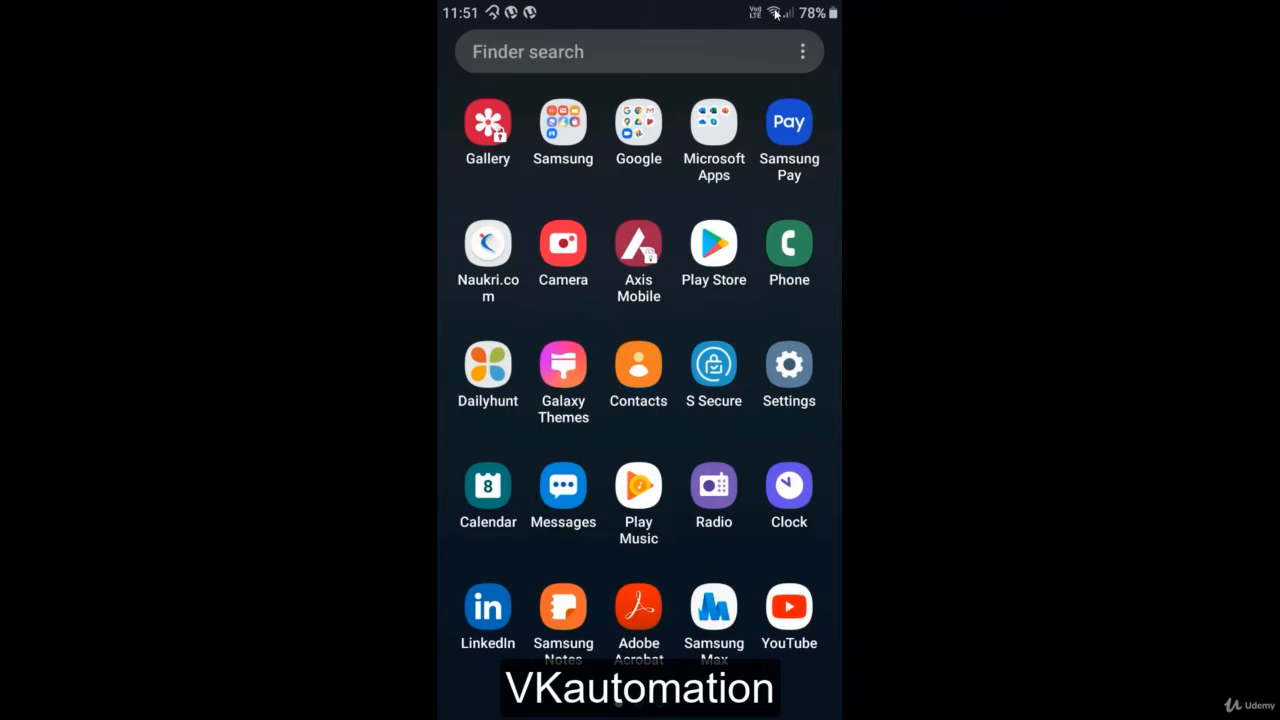
Step: Leave the phone mirror and bring the TIA Portal project window to the front
{"action": "key", "text": "super"}
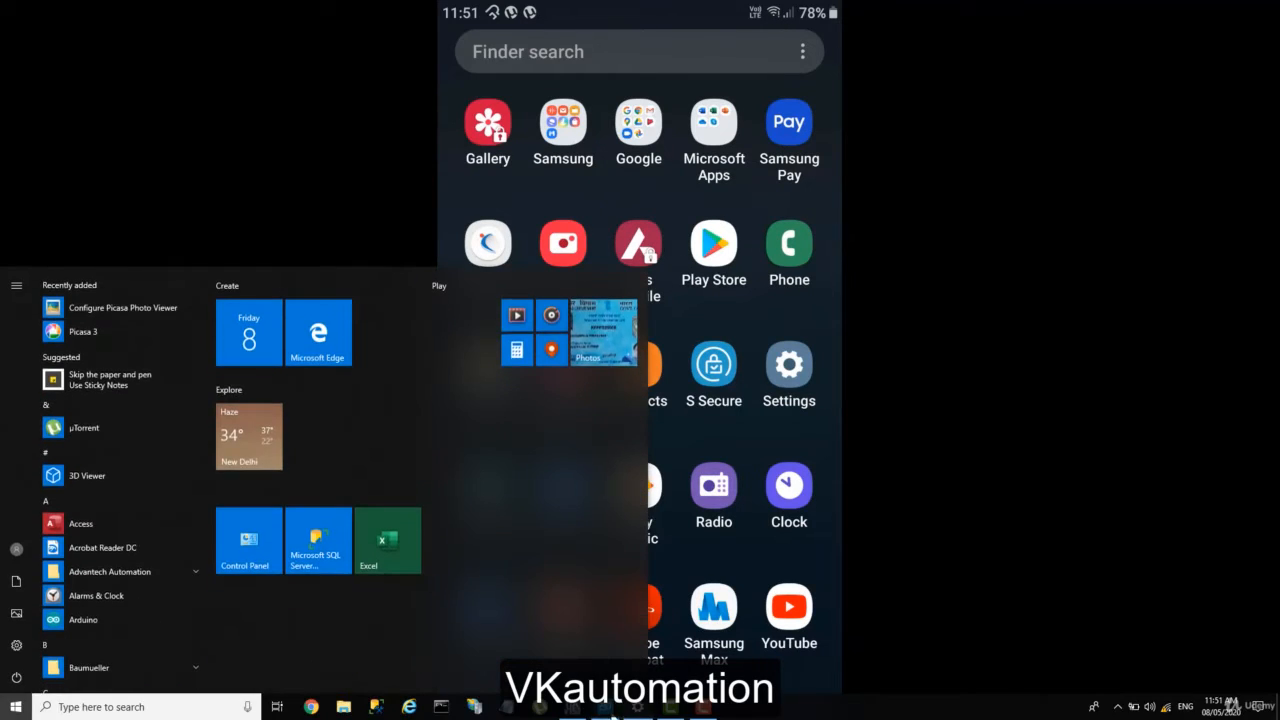
{"action": "left_click", "coordinate": [572, 708]}
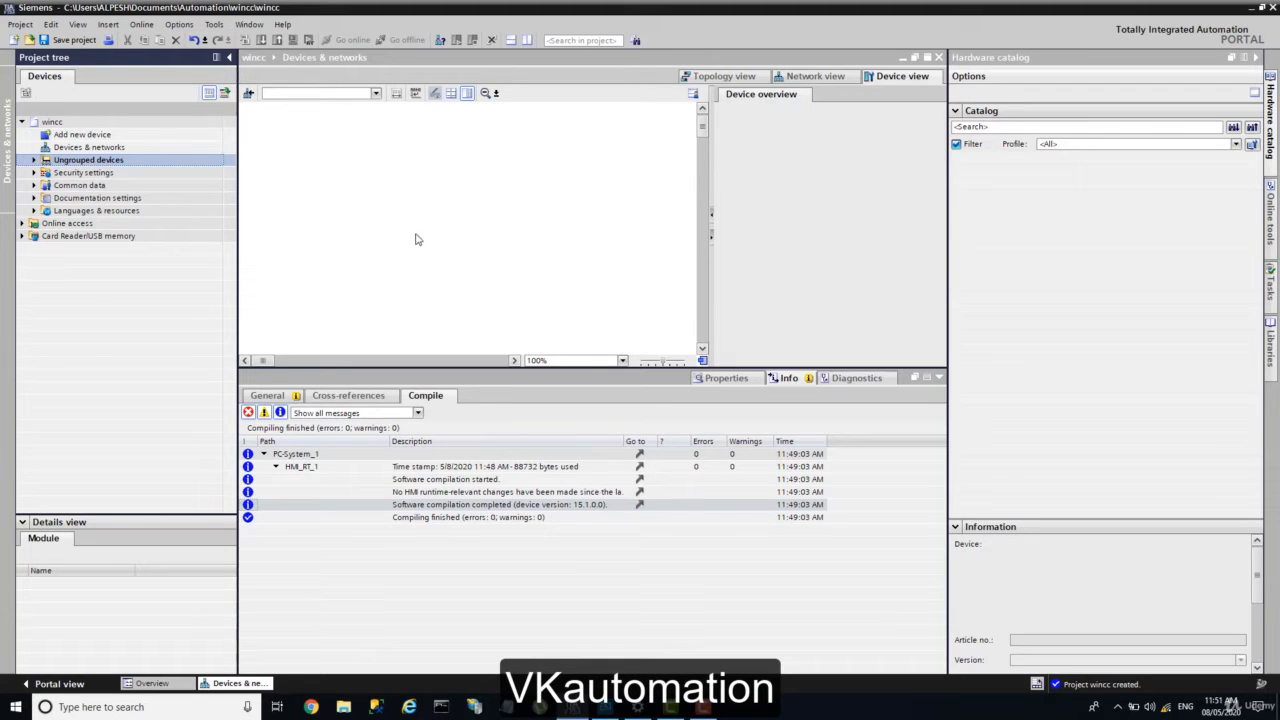
Step: Add a WinCC RT Advanced PC station with an IE general module in its rack
{"action": "double_click", "coordinate": [83, 137]}
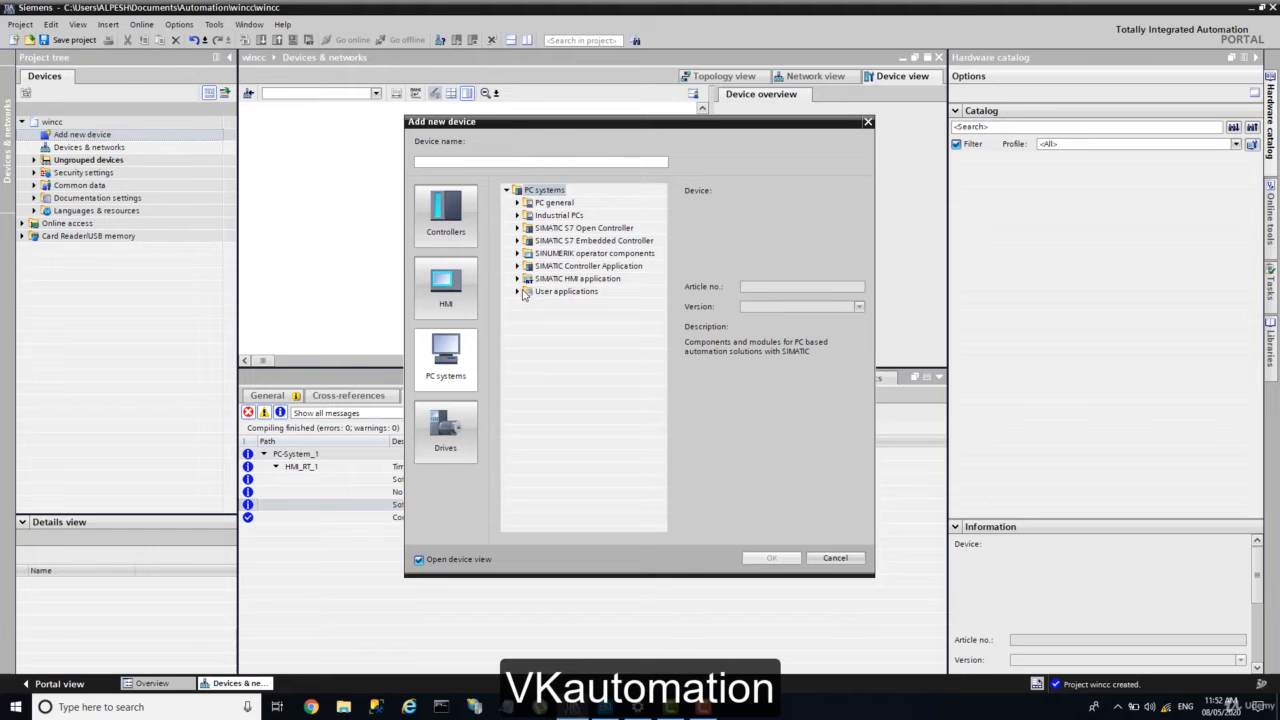
{"action": "left_click", "coordinate": [518, 281]}
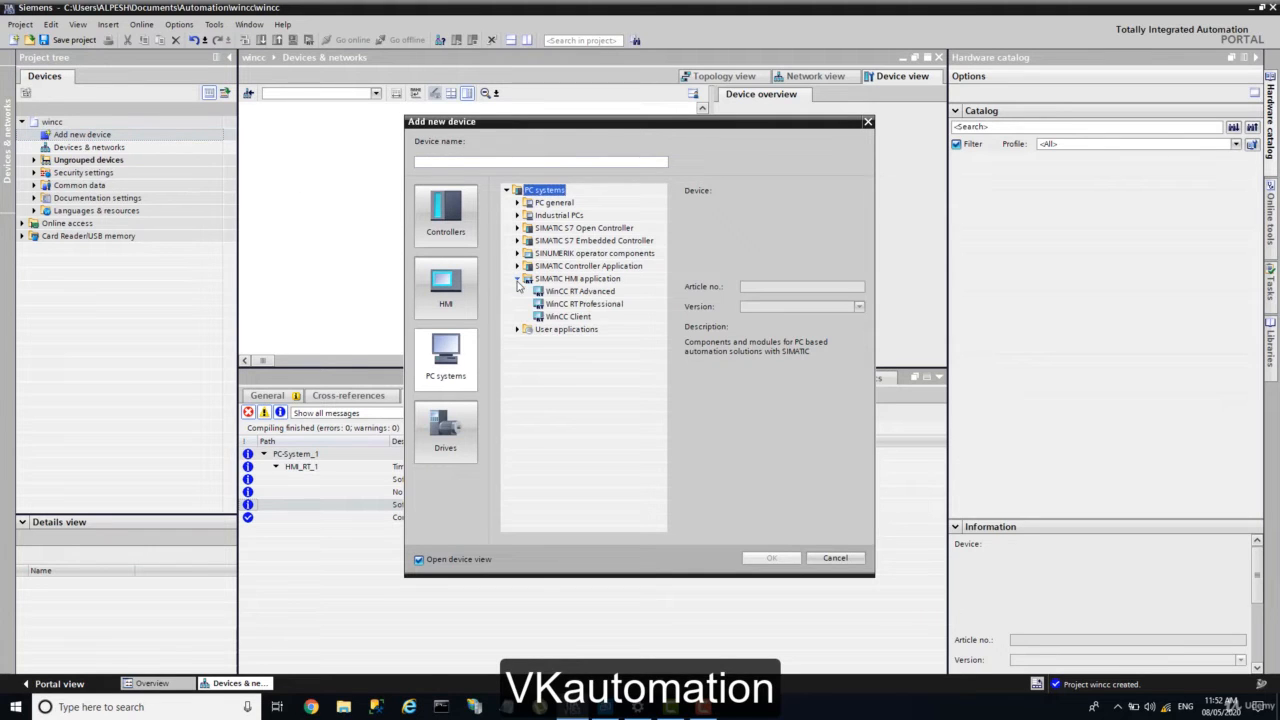
{"action": "left_click", "coordinate": [581, 292]}
{"action": "double_click", "coordinate": [581, 292]}
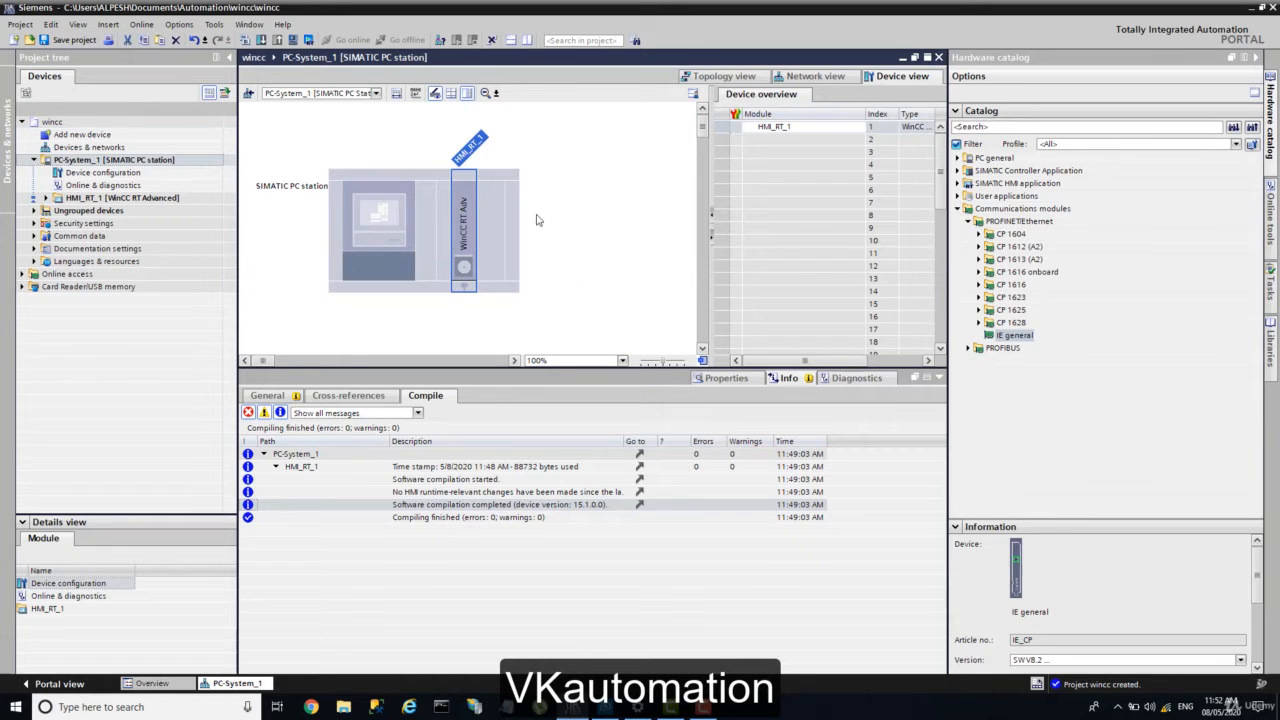
{"action": "left_click_drag", "start_coordinate": [1013, 335], "coordinate": [429, 253]}
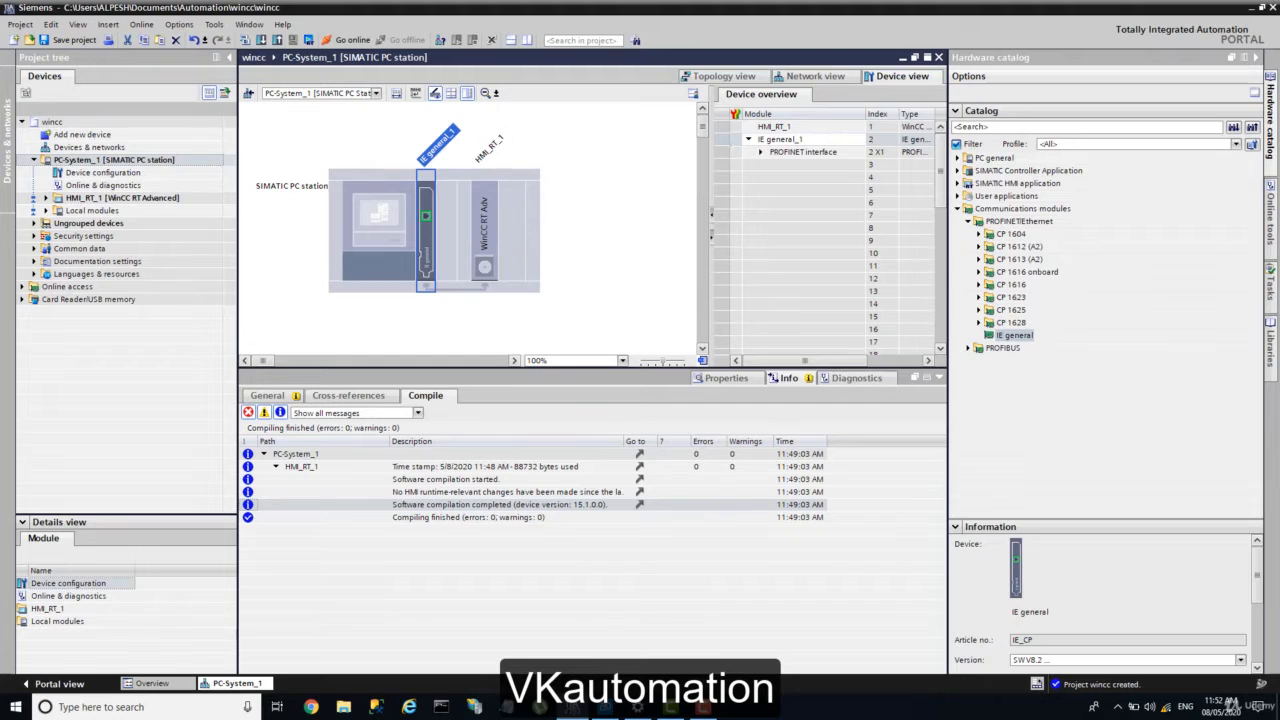
Step: Open the HMI_RT_1 runtime settings and add a new screen, Screen_1
{"action": "left_click", "coordinate": [45, 197]}
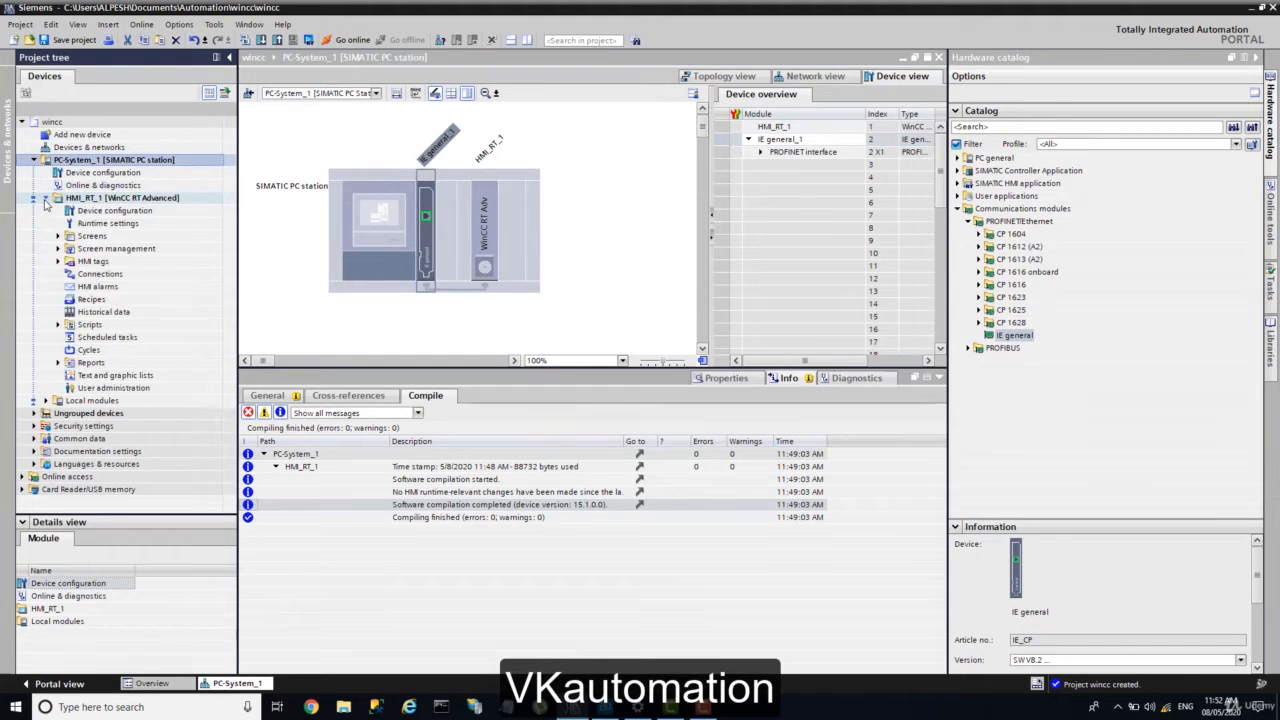
{"action": "double_click", "coordinate": [100, 225]}
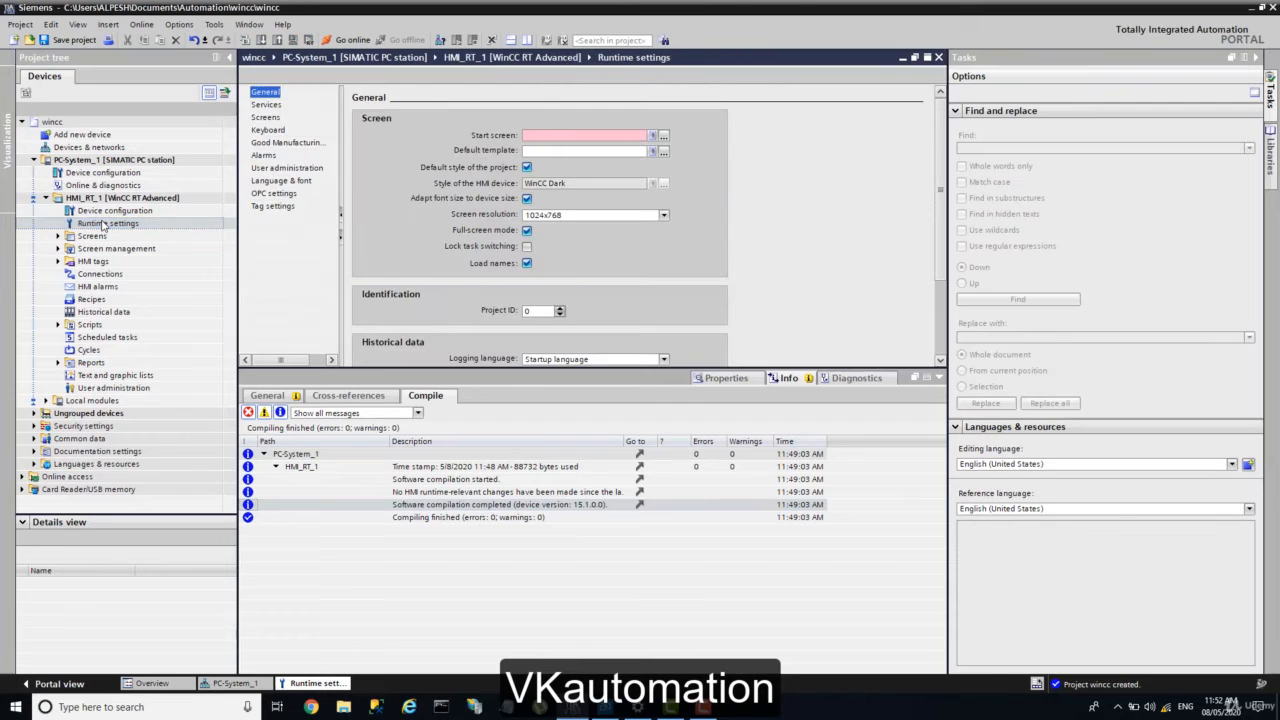
{"action": "left_click", "coordinate": [57, 236]}
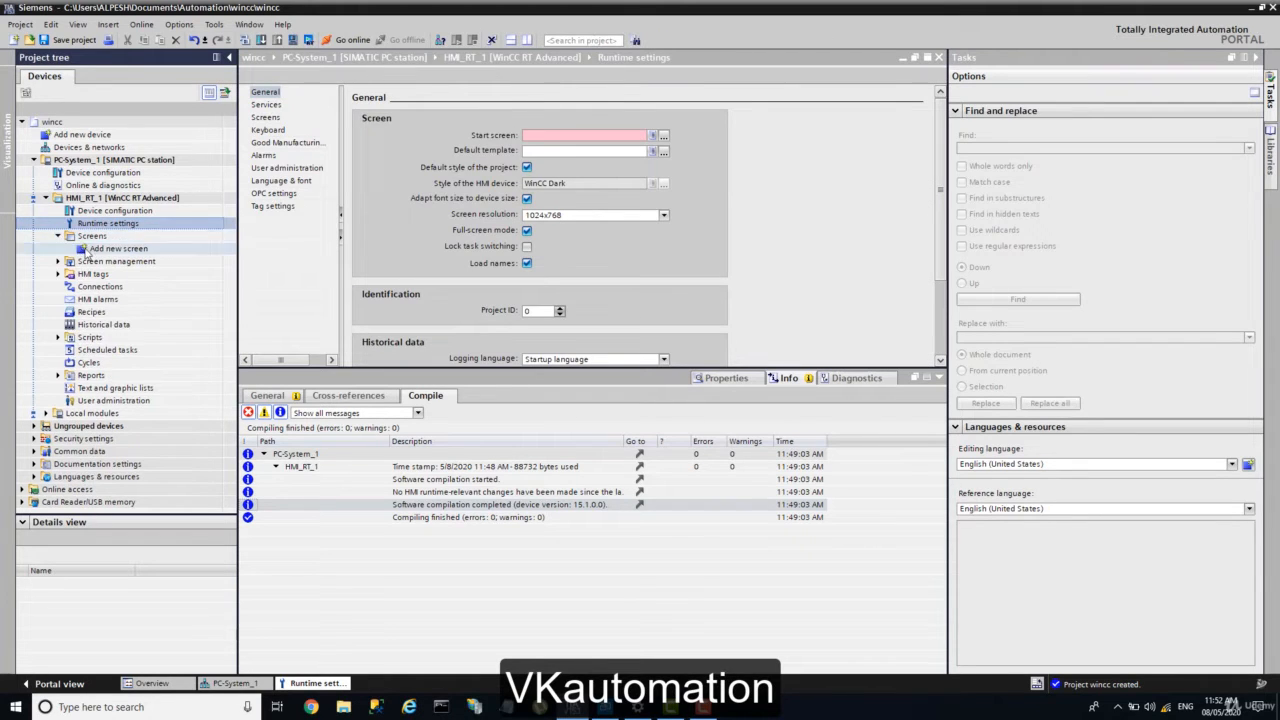
{"action": "double_click", "coordinate": [88, 250]}
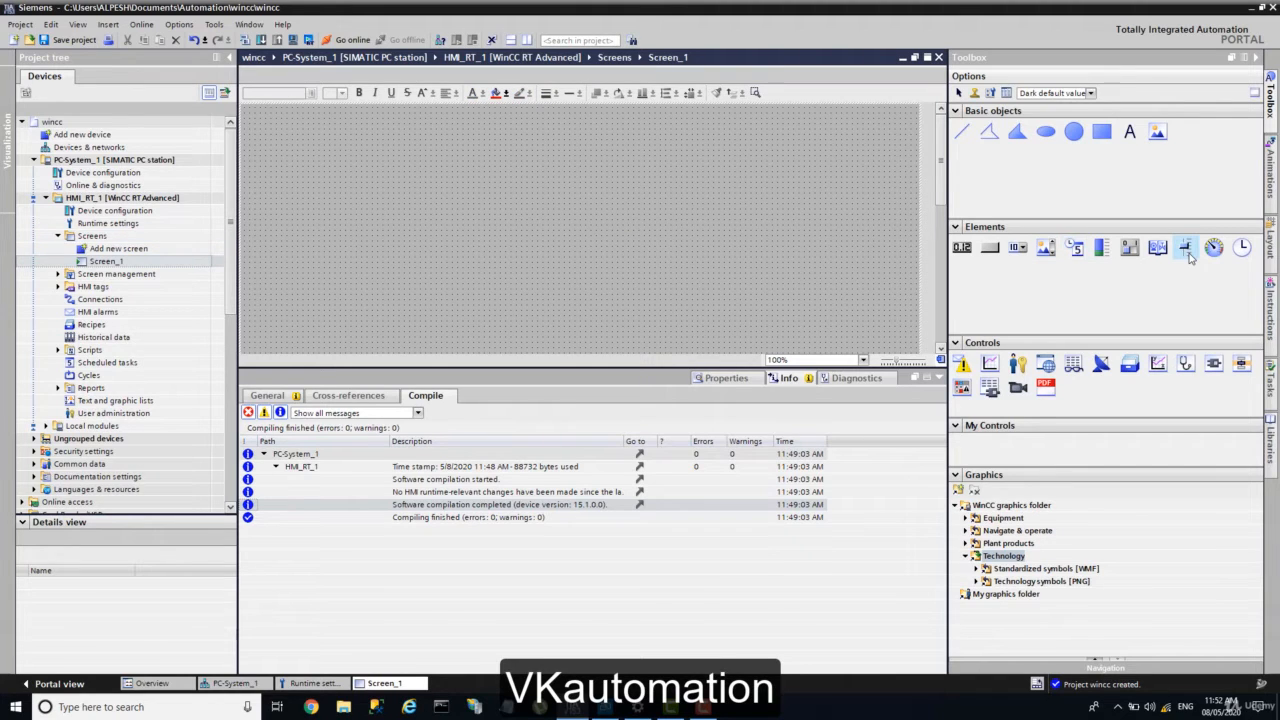
Step: Place a slider on Screen_1 bound to new process tag HMI_Tag_1, then reopen Runtime settings
{"action": "left_click_drag", "start_coordinate": [1190, 258], "coordinate": [447, 212]}
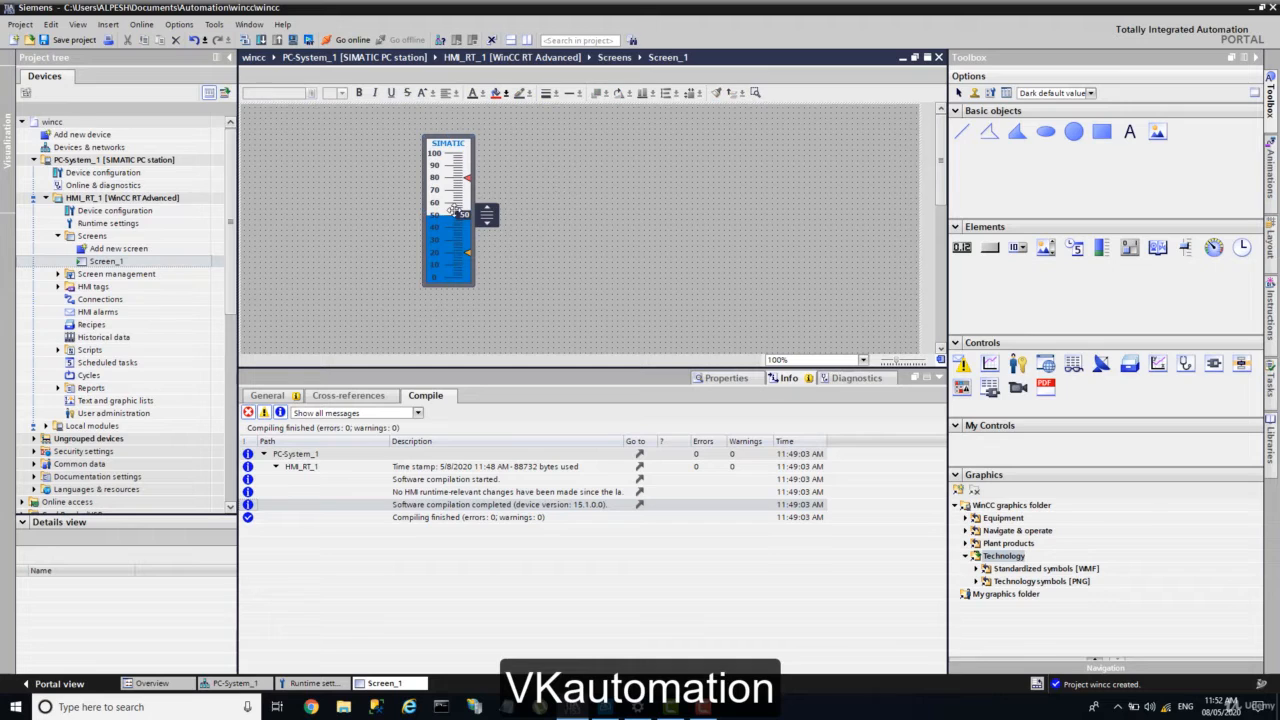
{"action": "left_click", "coordinate": [727, 378]}
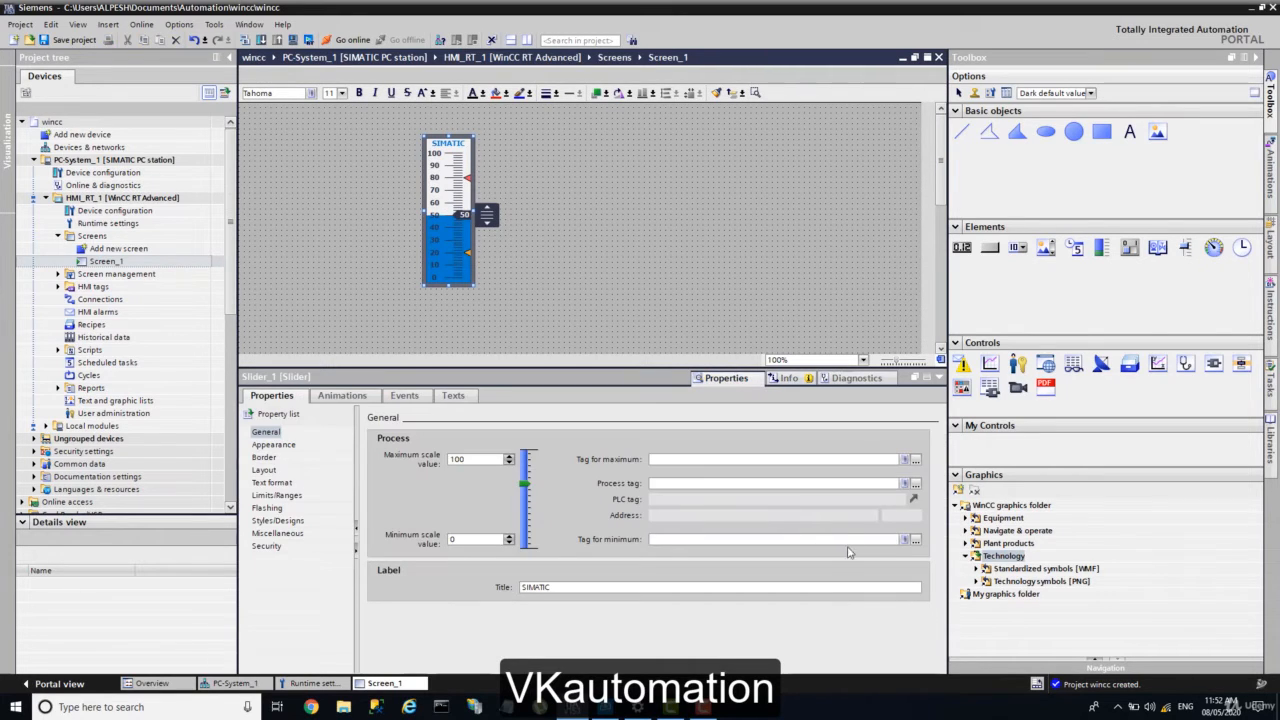
{"action": "left_click", "coordinate": [916, 484]}
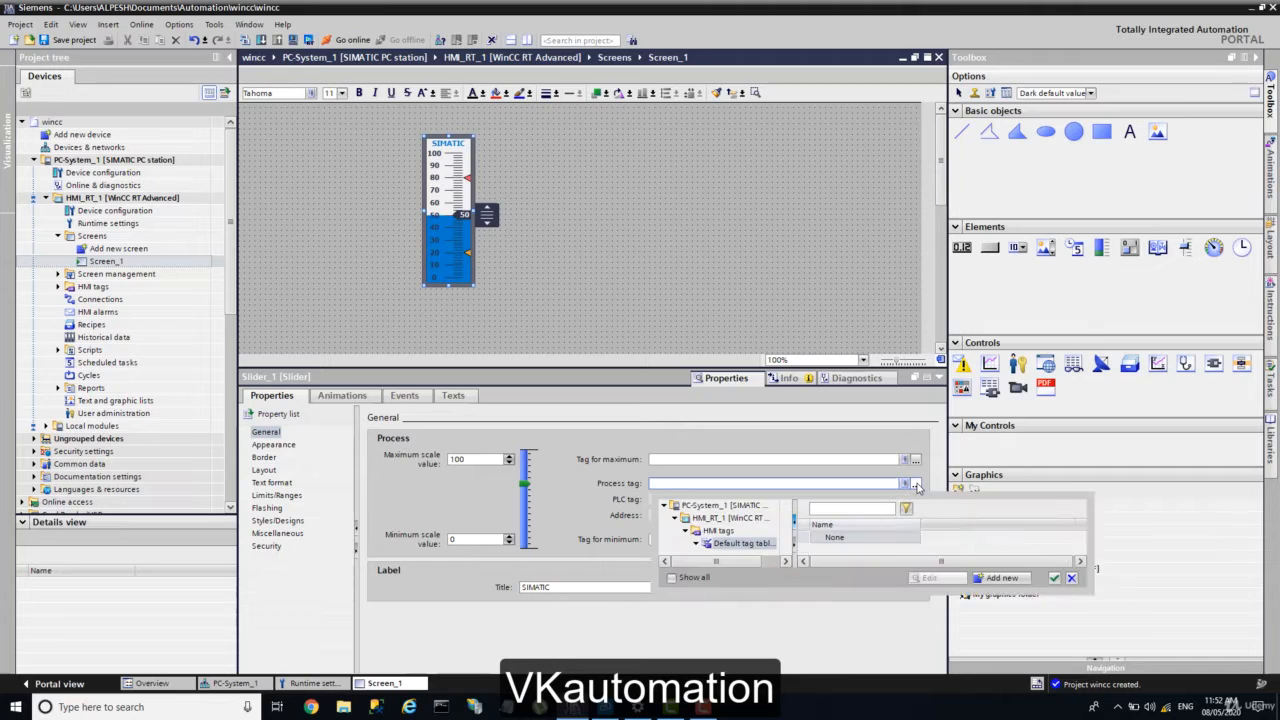
{"action": "left_click", "coordinate": [1001, 578]}
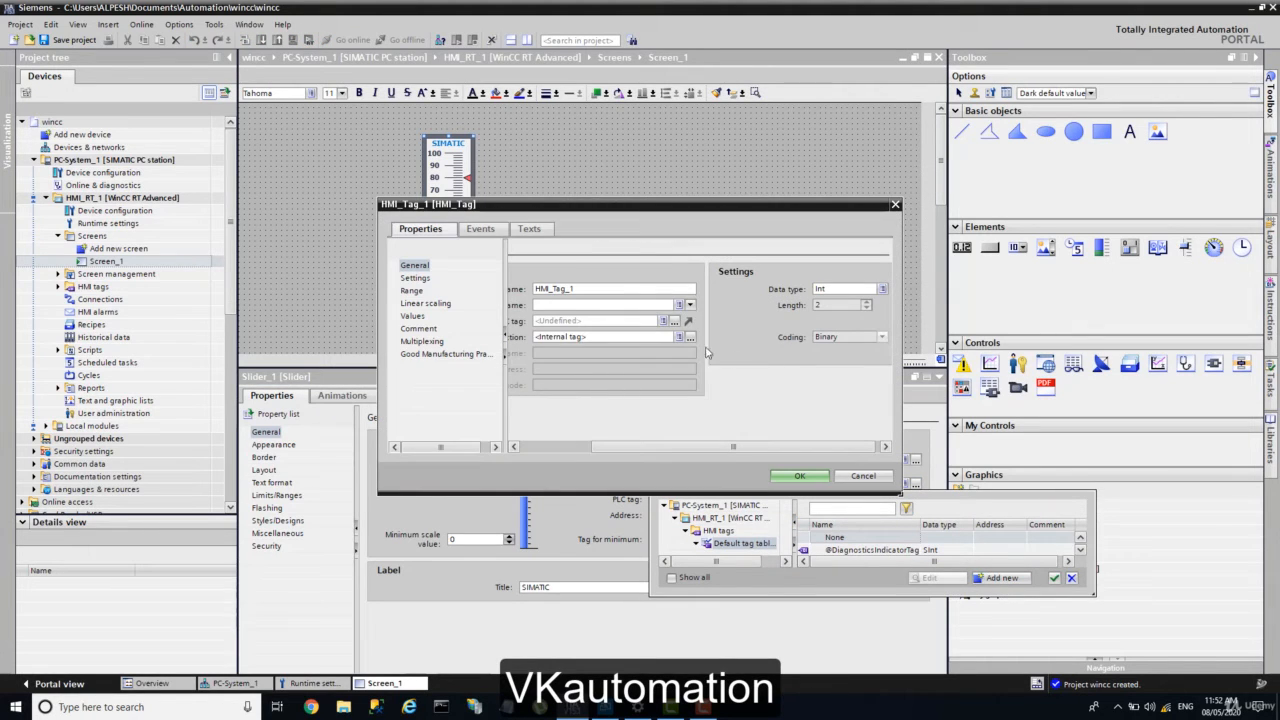
{"action": "left_click", "coordinate": [641, 321]}
{"action": "type", "text": "tempreture"}
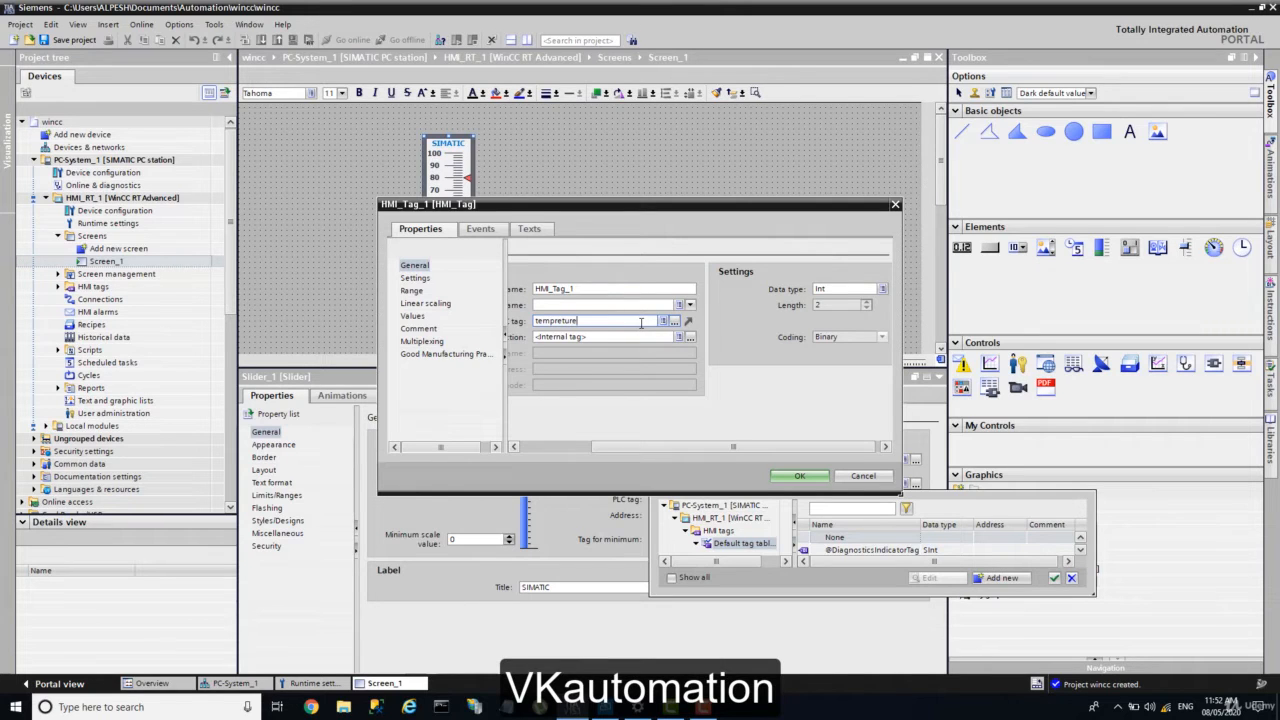
{"action": "left_click", "coordinate": [799, 476]}
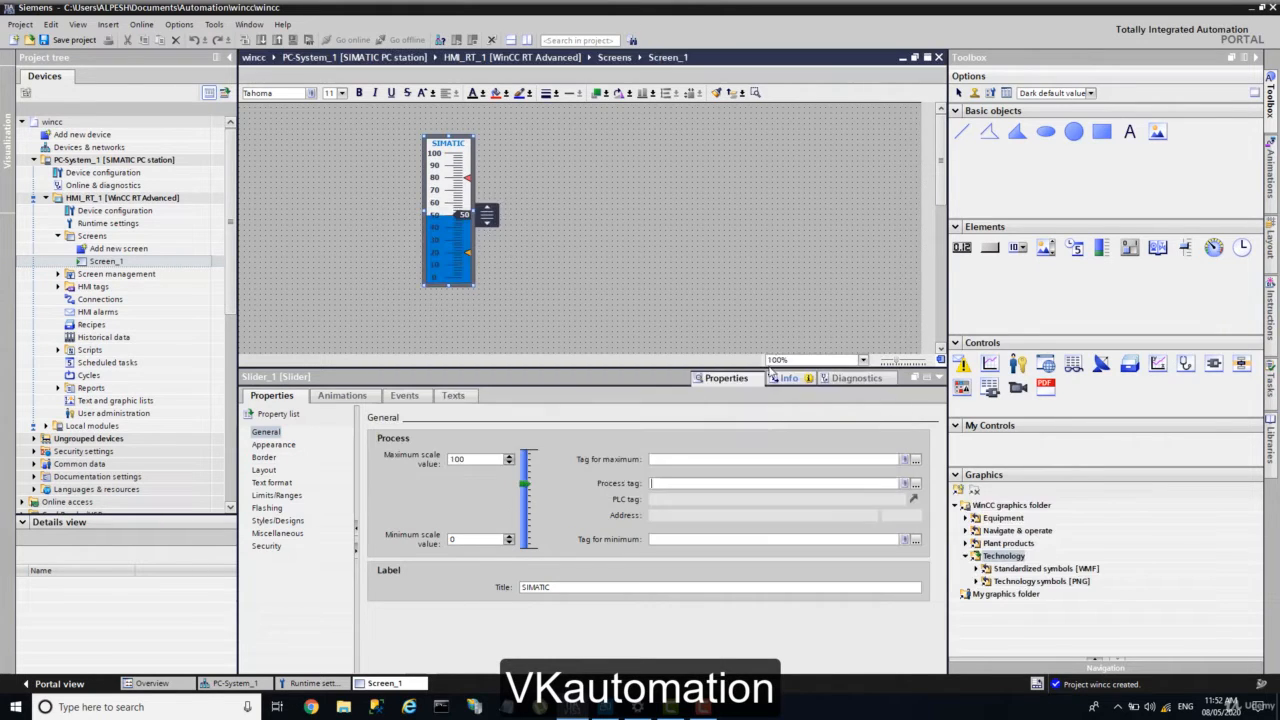
{"action": "left_click", "coordinate": [514, 251]}
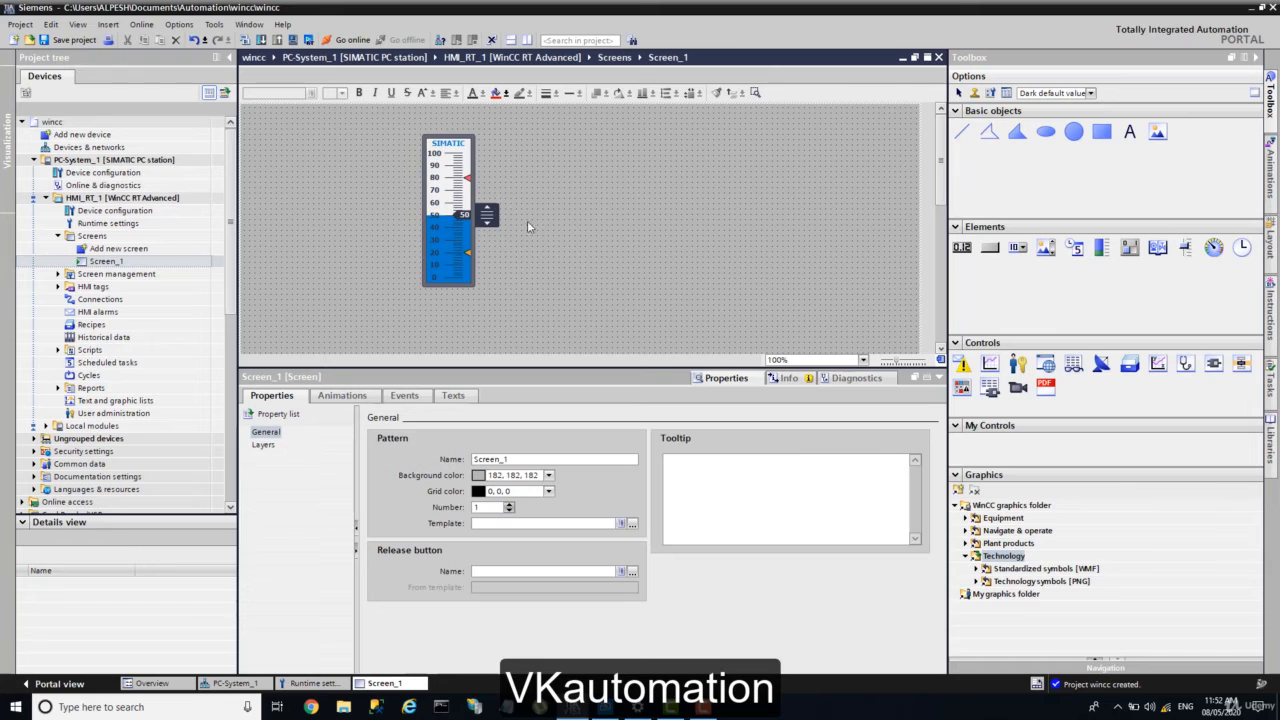
{"action": "left_click", "coordinate": [455, 225]}
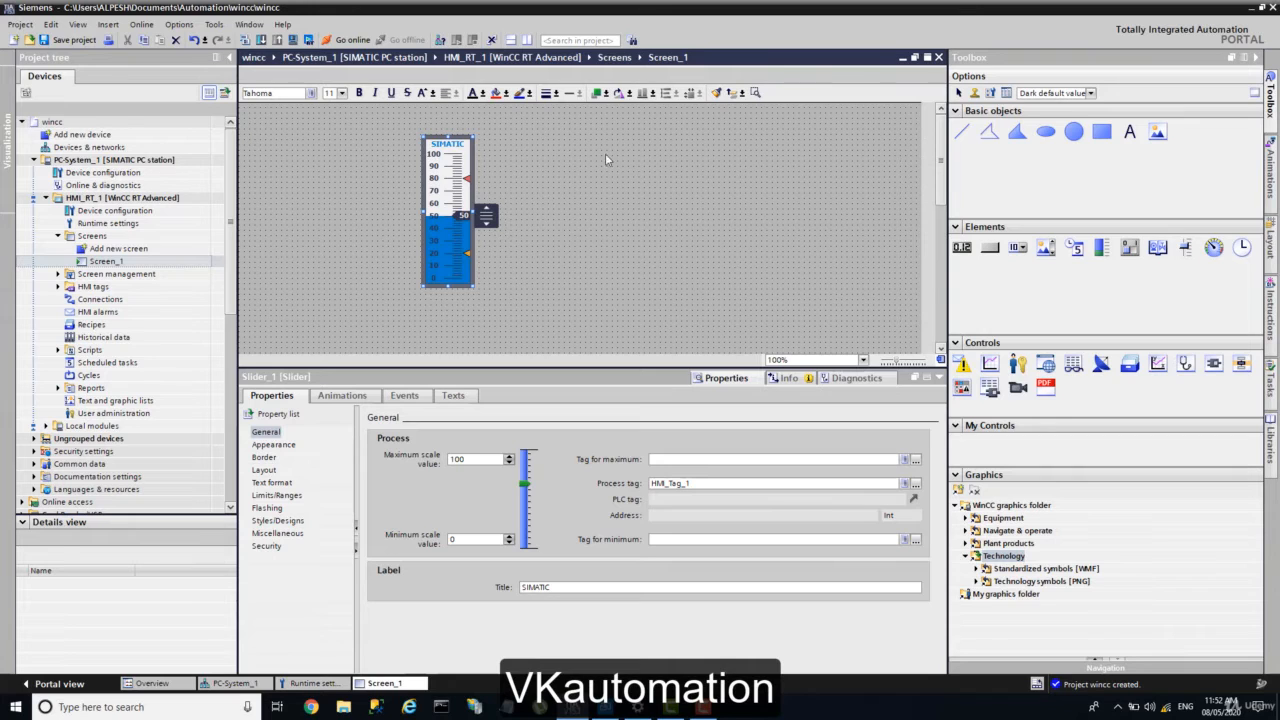
{"action": "double_click", "coordinate": [105, 223]}
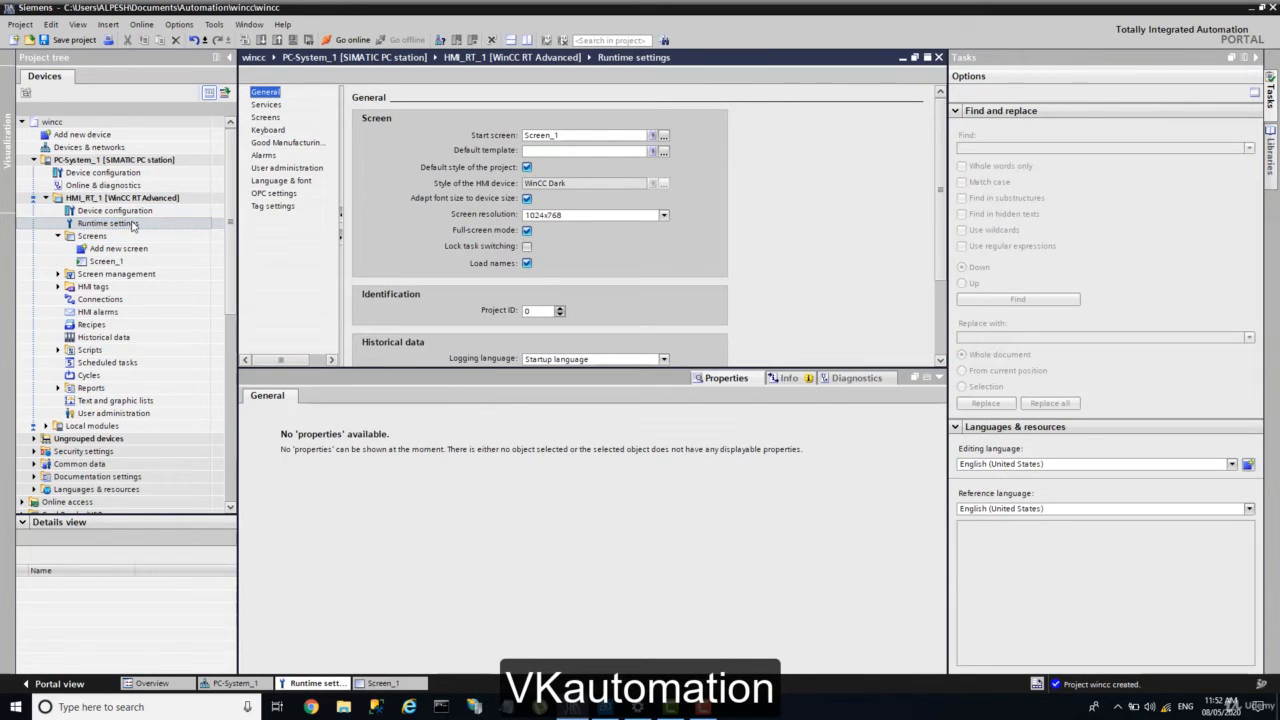
Step: Confirm Screen_1 as start screen and turn off full-screen runtime mode
{"action": "left_click", "coordinate": [565, 137]}
{"action": "left_click_drag", "start_coordinate": [565, 137], "coordinate": [497, 135]}
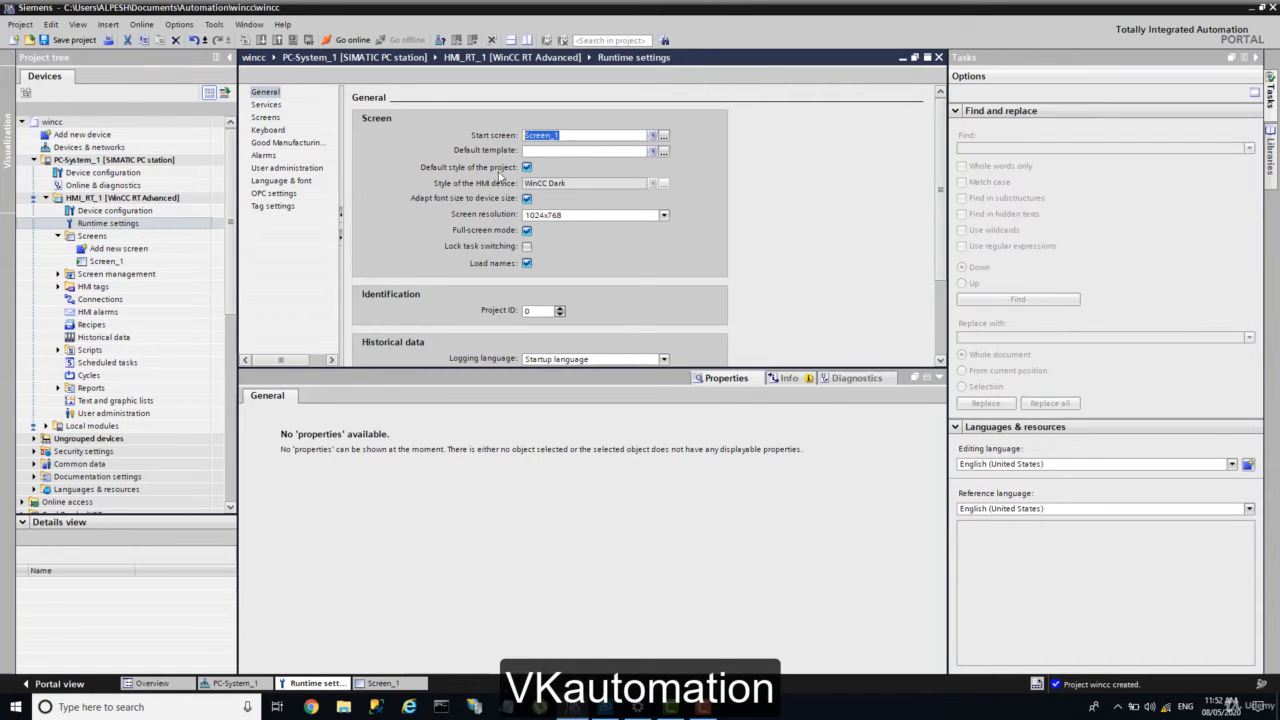
{"action": "left_click", "coordinate": [527, 231]}
Step: Enable Start Sm@rtServer under Services and compile PC-System_1
{"action": "left_click", "coordinate": [267, 105]}
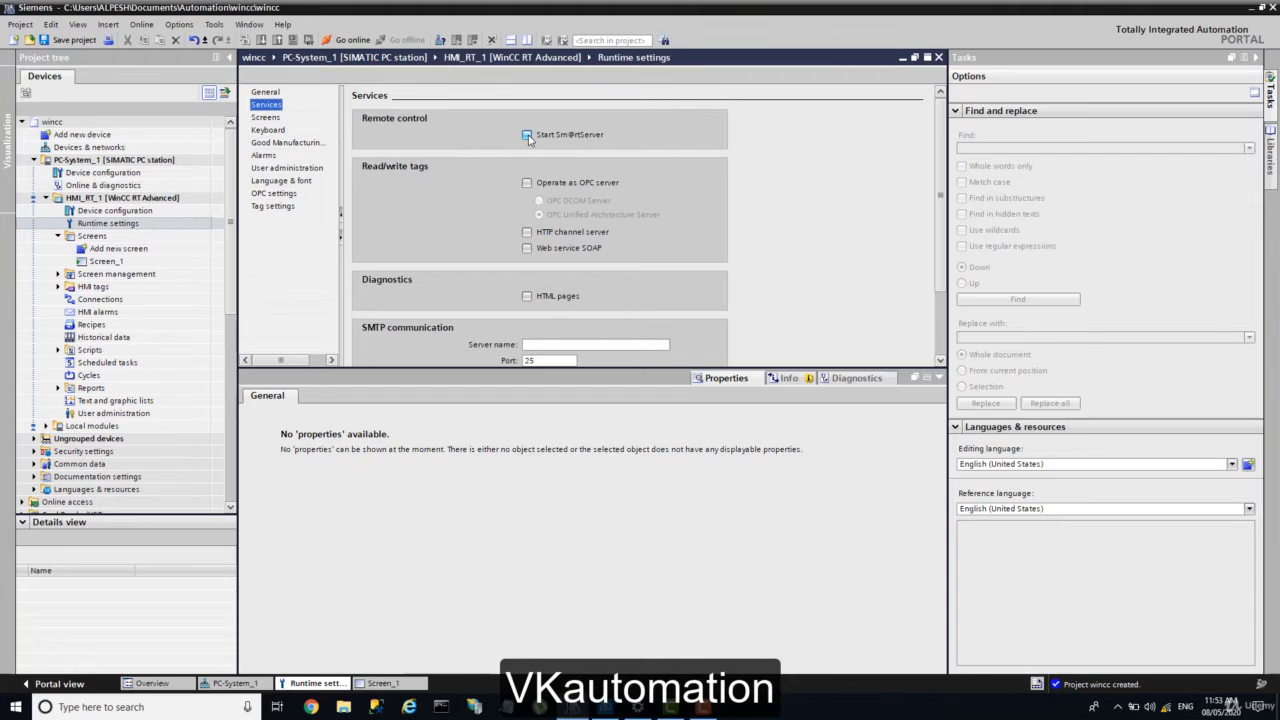
{"action": "left_click", "coordinate": [527, 135]}
{"action": "left_click", "coordinate": [107, 161]}
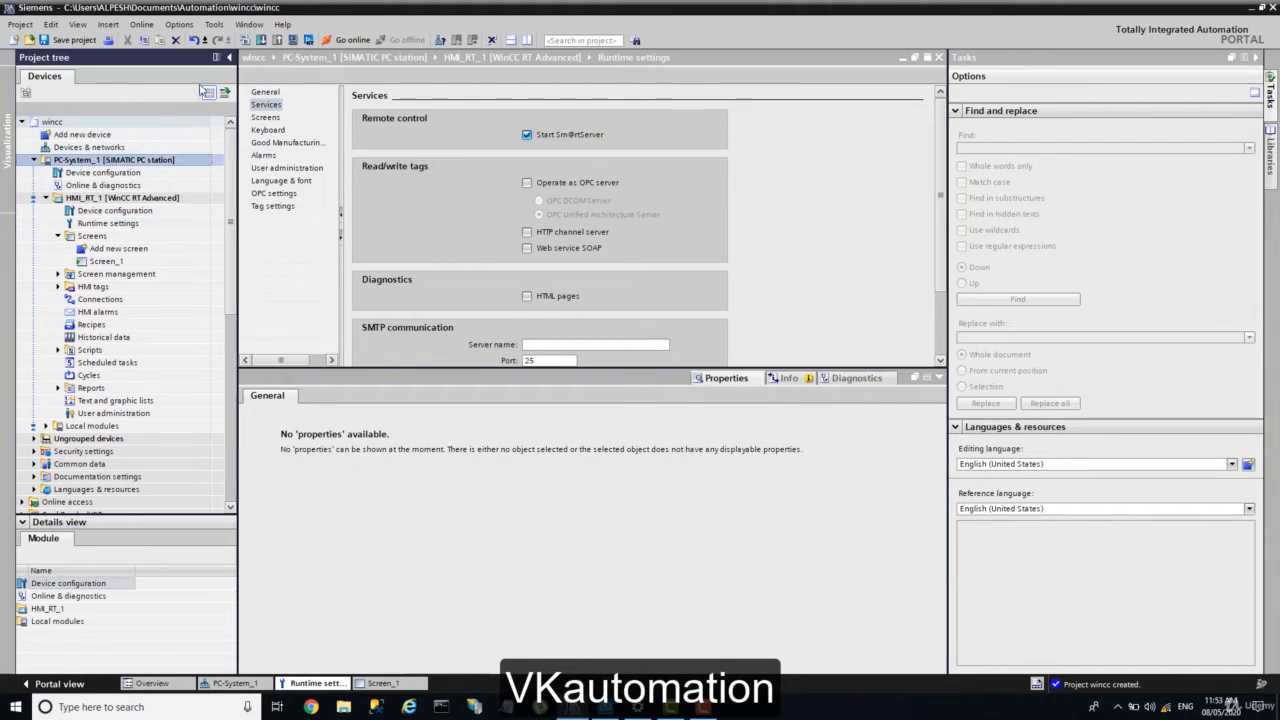
{"action": "left_click", "coordinate": [244, 41]}
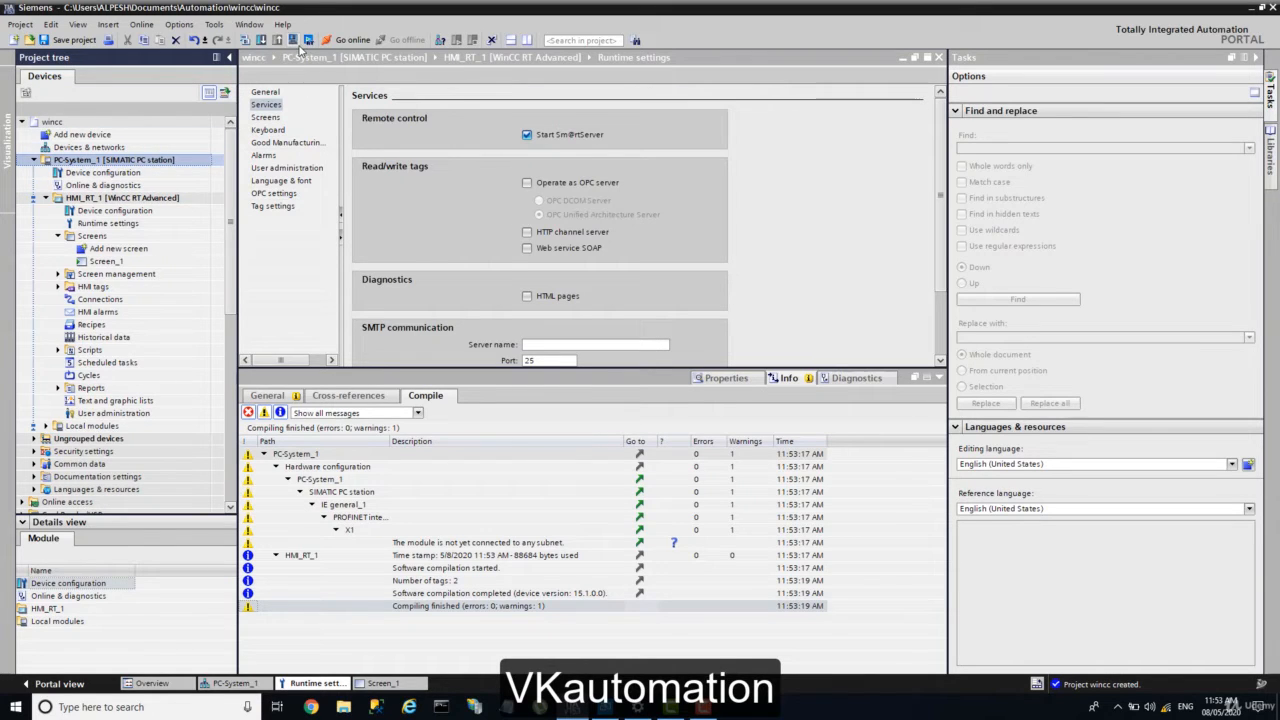
Step: Start the runtime simulation, move the slider up and back to 0, and show hidden tray icons
{"action": "left_click", "coordinate": [293, 40]}
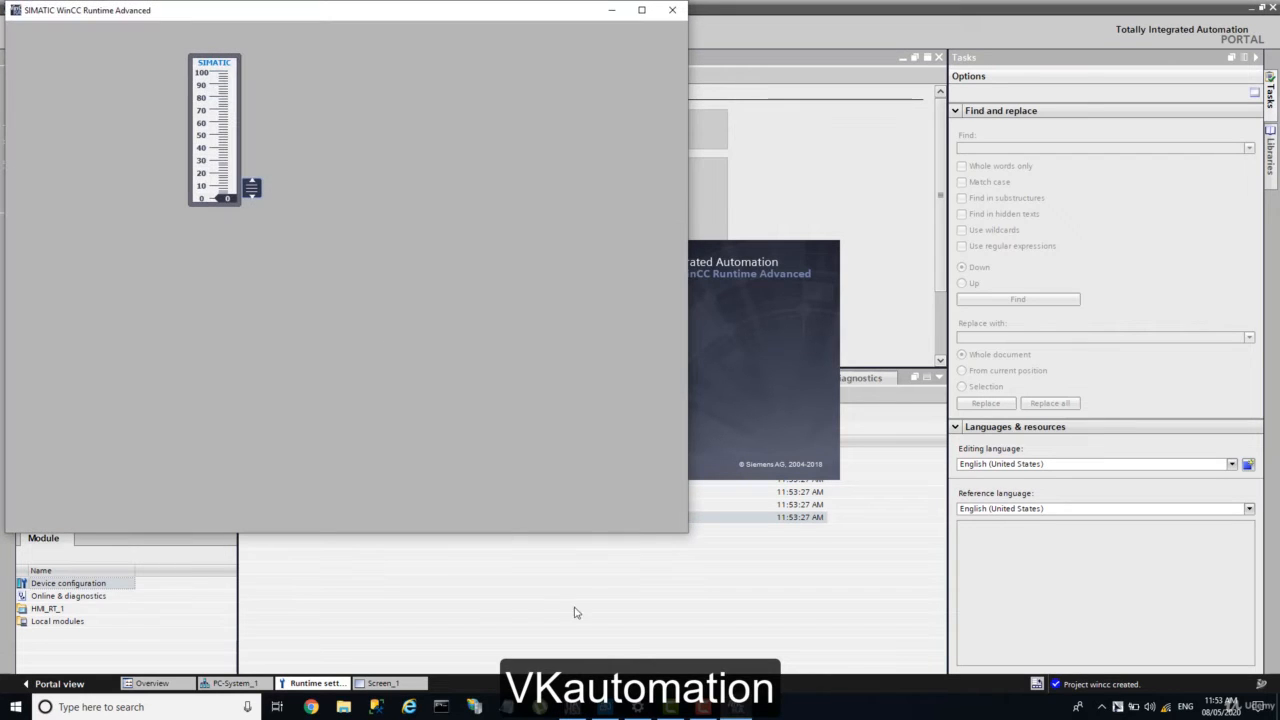
{"action": "left_click_drag", "start_coordinate": [255, 190], "coordinate": [243, 231]}
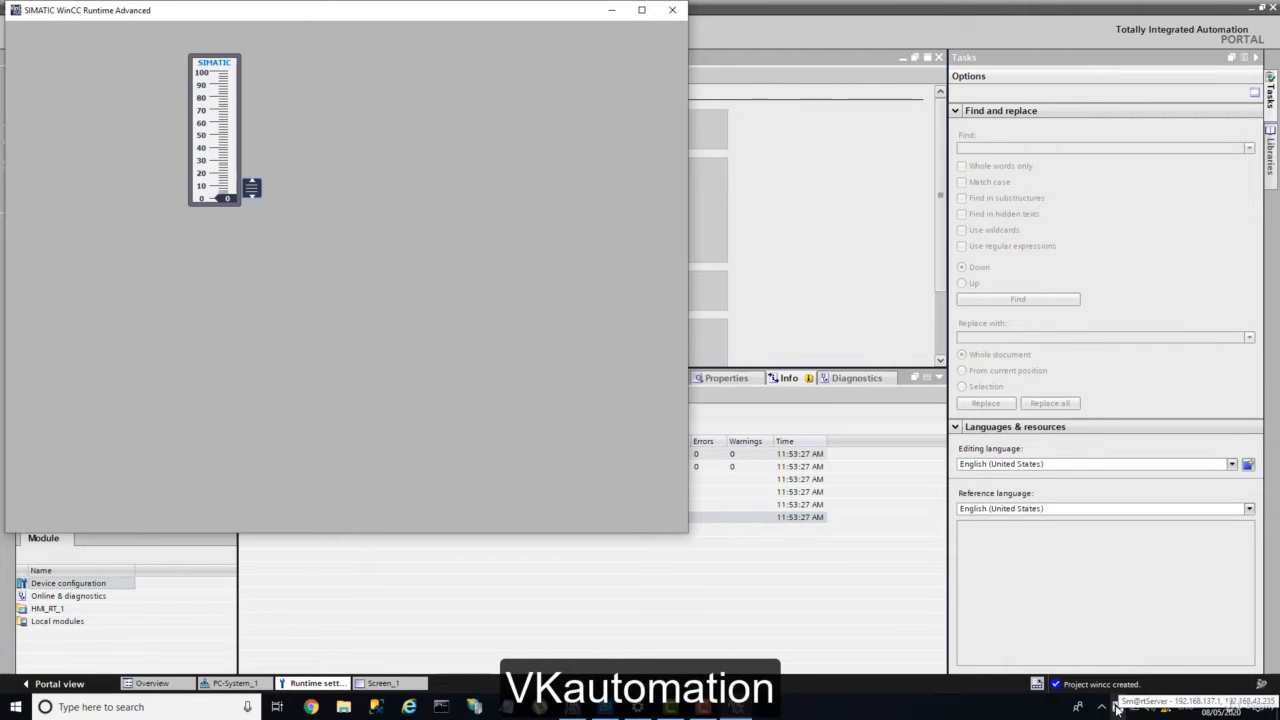
{"action": "left_click", "coordinate": [1119, 710]}
{"action": "left_click", "coordinate": [1100, 708]}
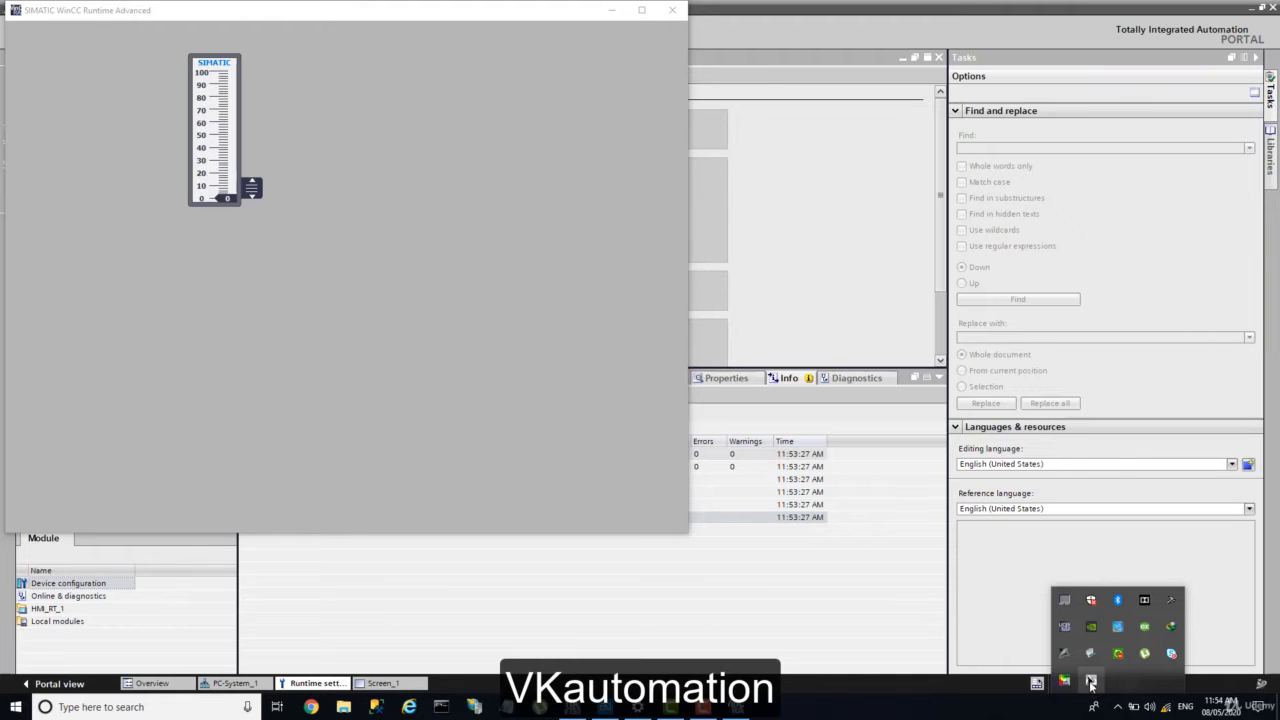
Step: Open Sm@rtServer Settings and re-enter the first password, leaving view-only and packet queuing unchanged
{"action": "double_click", "coordinate": [1091, 681]}
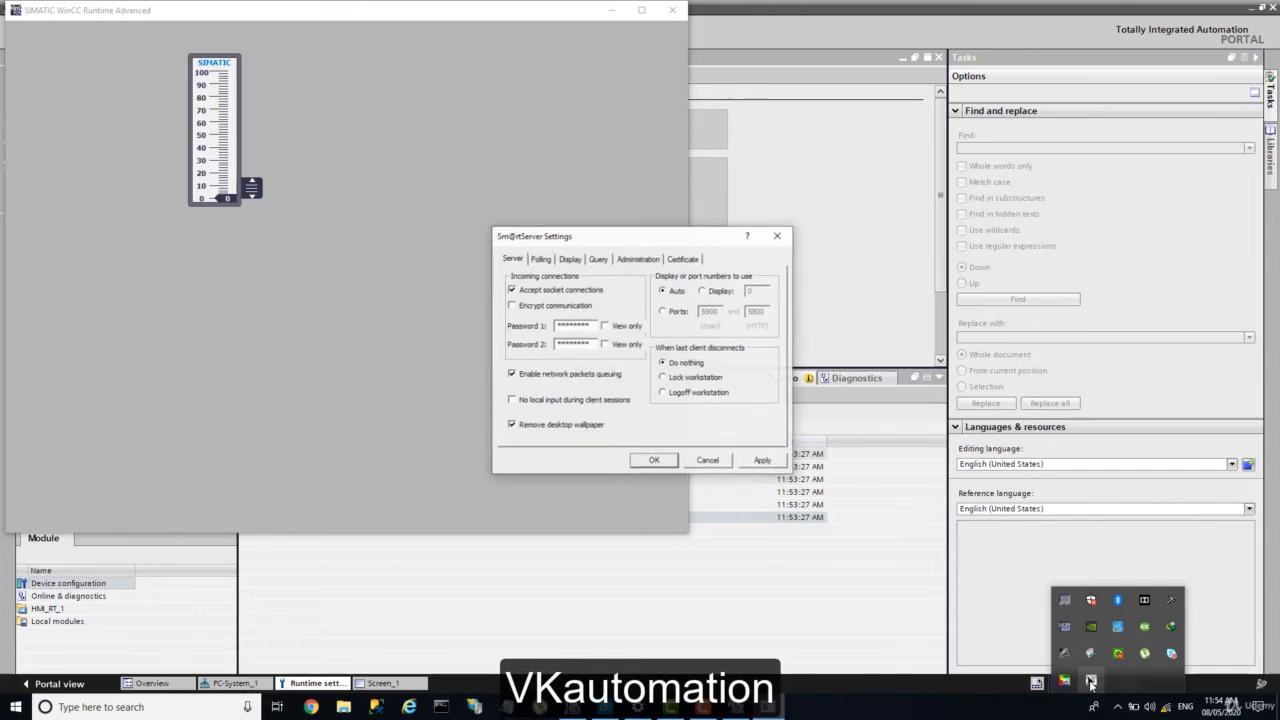
{"action": "double_click", "coordinate": [563, 319]}
{"action": "type", "text": "**"}
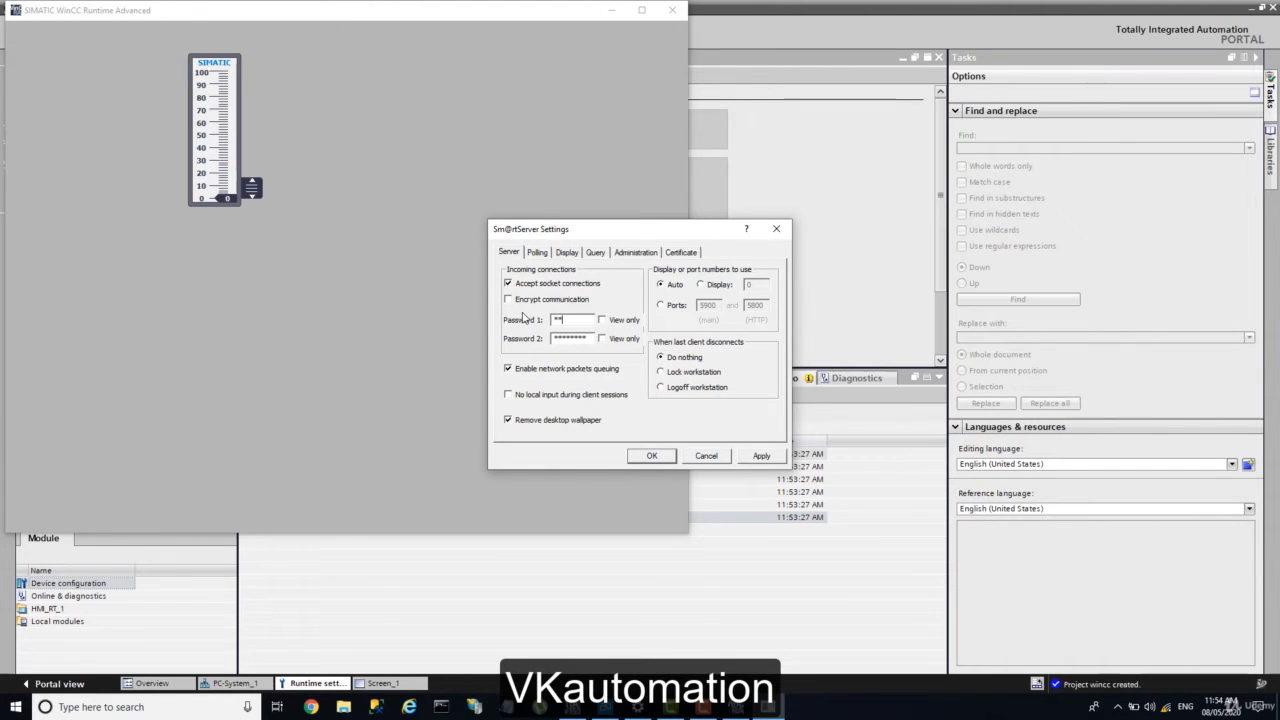
{"action": "type", "text": "**"}
{"action": "left_click_drag", "start_coordinate": [594, 343], "coordinate": [539, 343]}
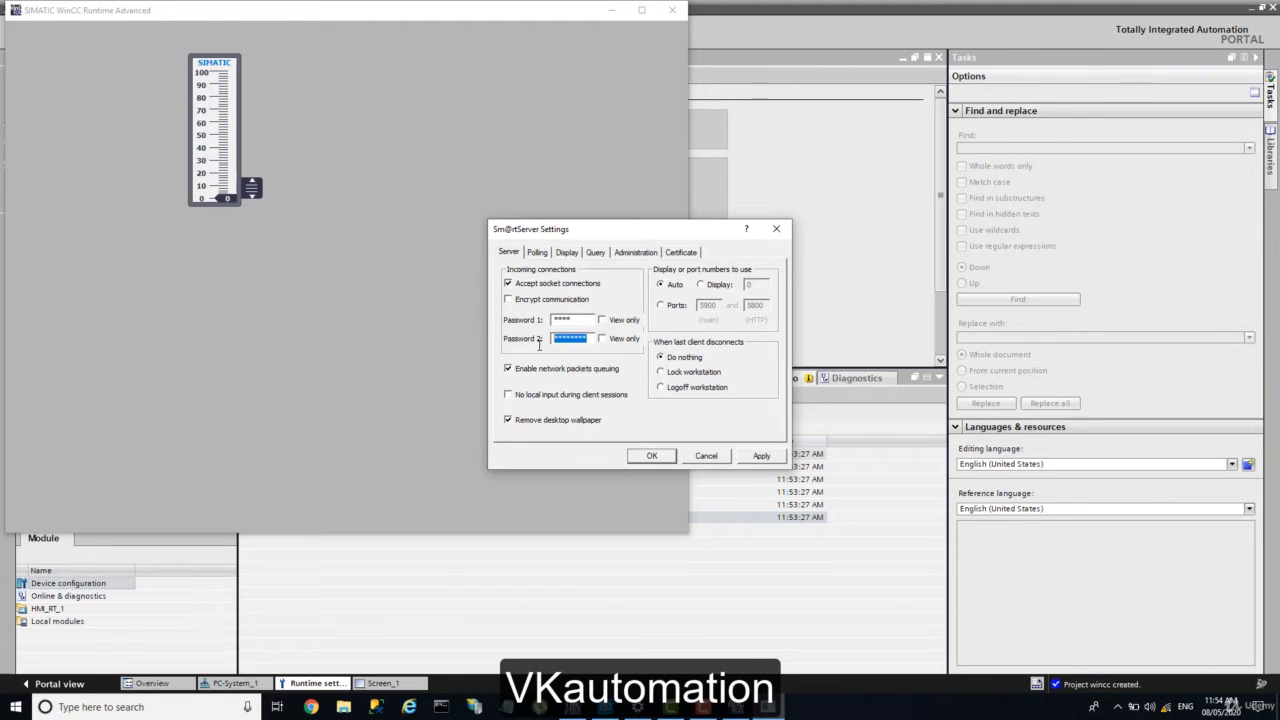
{"action": "type", "text": "*****"}
{"action": "left_click", "coordinate": [523, 370]}
{"action": "left_click", "coordinate": [604, 322]}
{"action": "left_click", "coordinate": [603, 321]}
{"action": "left_click", "coordinate": [605, 341]}
{"action": "left_click", "coordinate": [545, 369]}
Step: Set the screen sharing area to the primary display only
{"action": "left_click", "coordinate": [539, 253]}
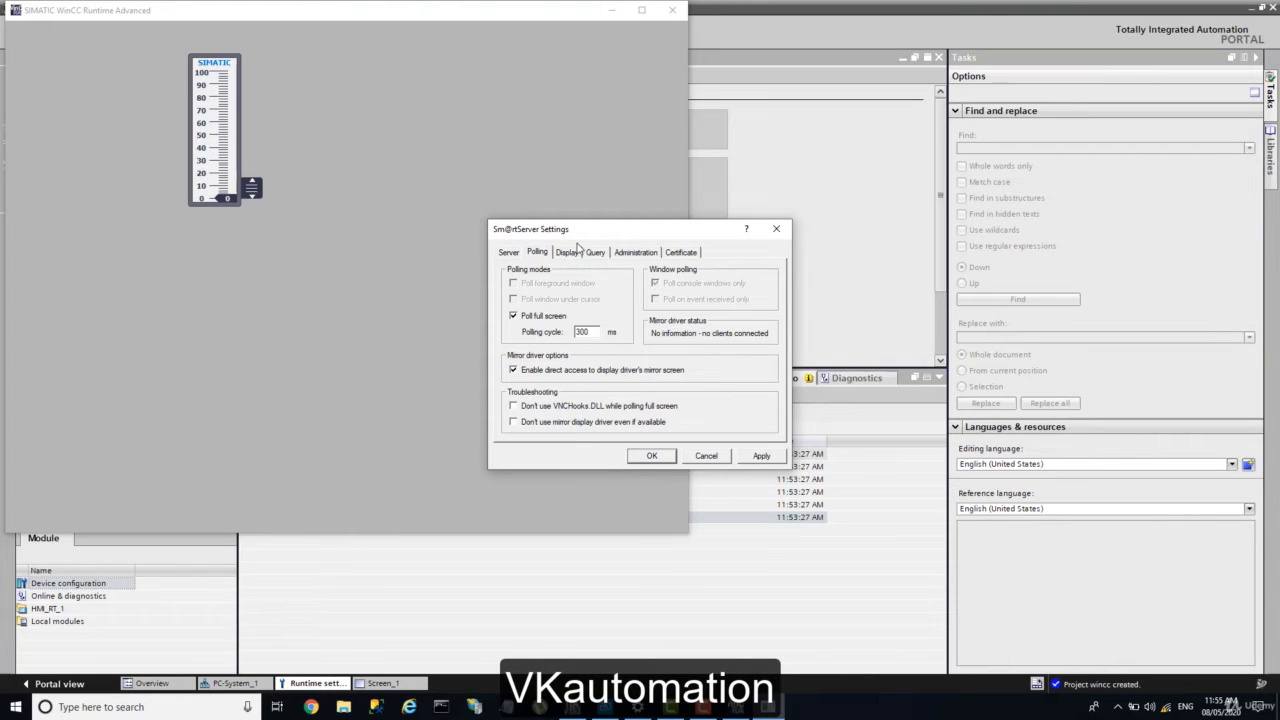
{"action": "left_click", "coordinate": [576, 254]}
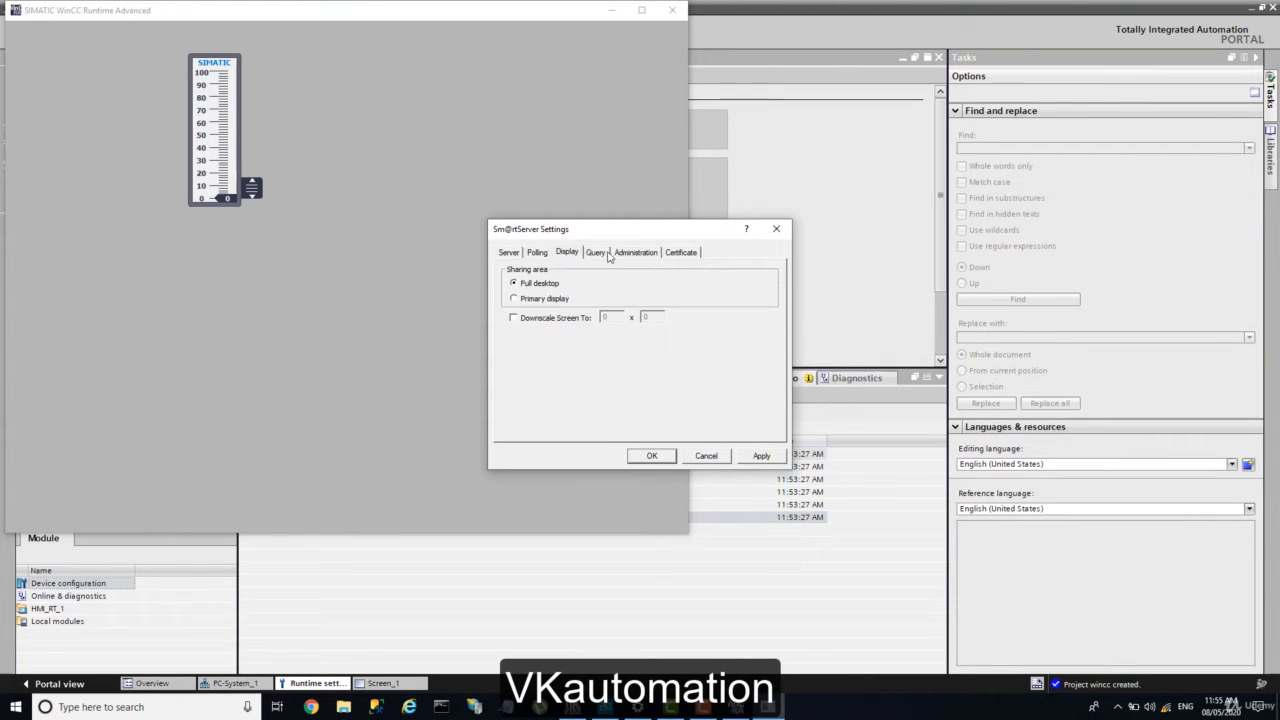
{"action": "left_click", "coordinate": [549, 308]}
Step: Replace the Forced Write Access password on the Administration tab
{"action": "left_click", "coordinate": [600, 256]}
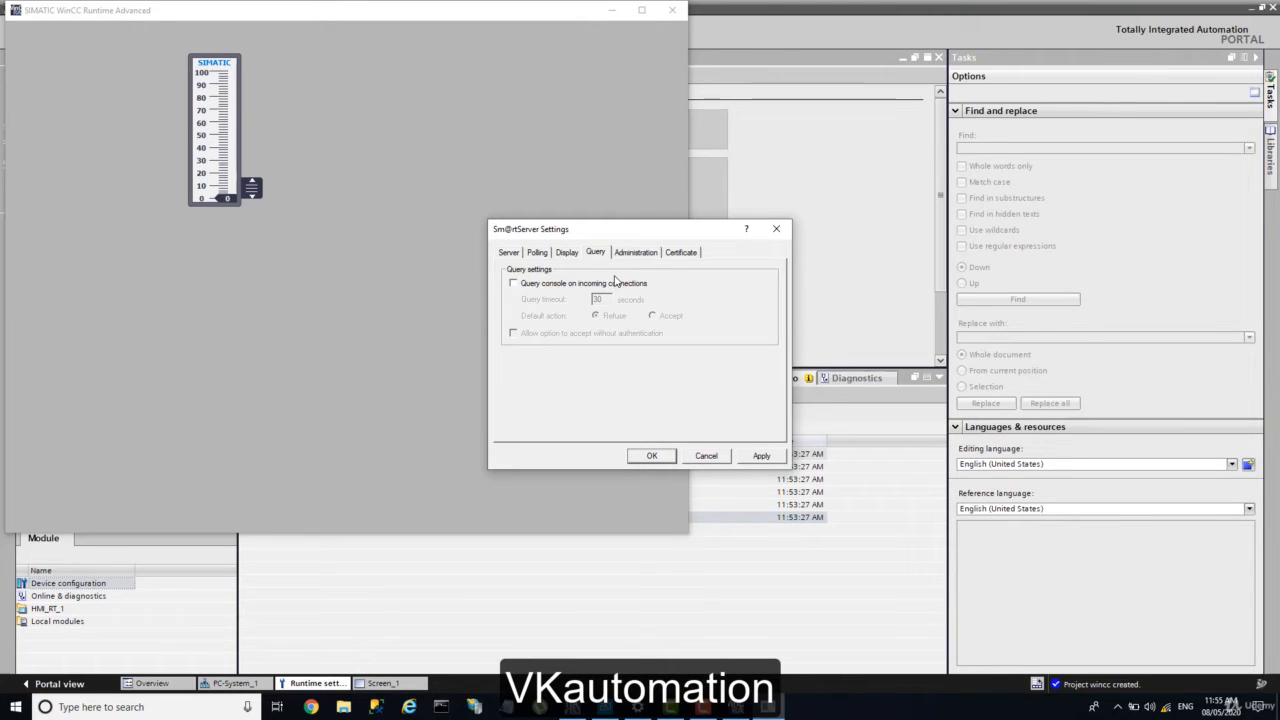
{"action": "left_click", "coordinate": [648, 254]}
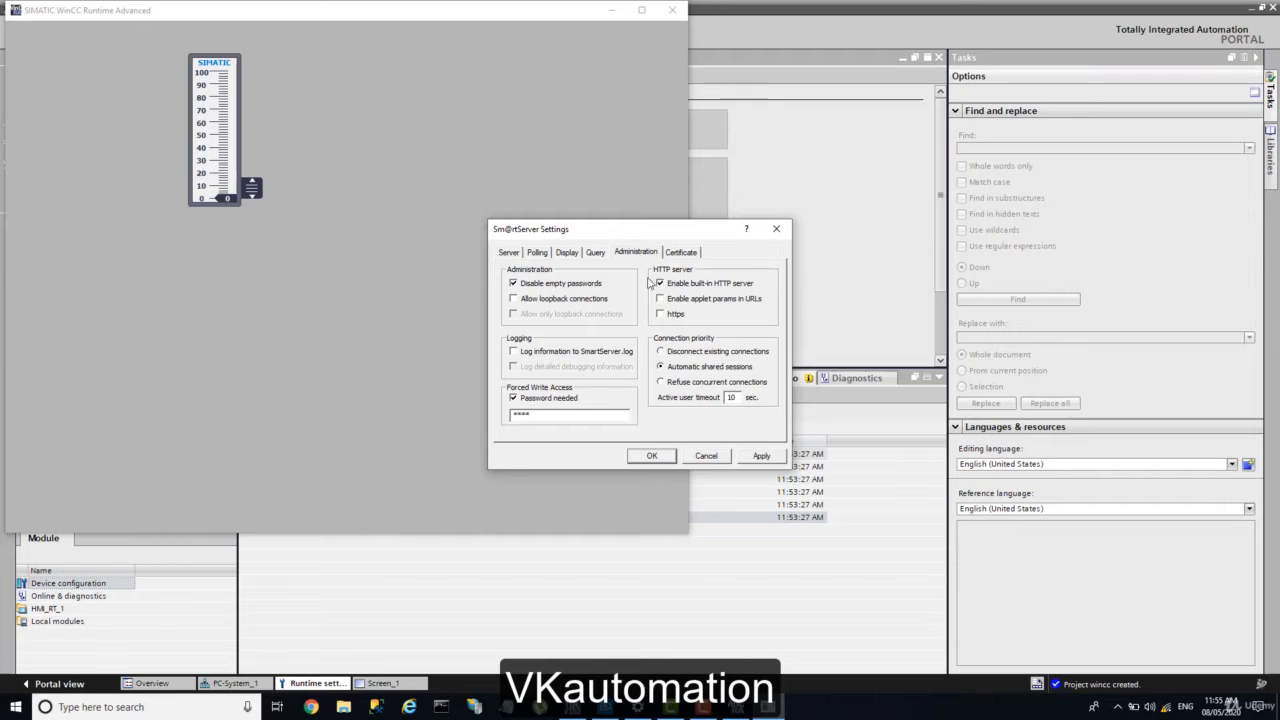
{"action": "left_click_drag", "start_coordinate": [555, 416], "coordinate": [370, 404]}
{"action": "type", "text": "***"}
Step: Review the certificate options, then apply and close the Sm@rtServer settings
{"action": "left_click", "coordinate": [683, 256]}
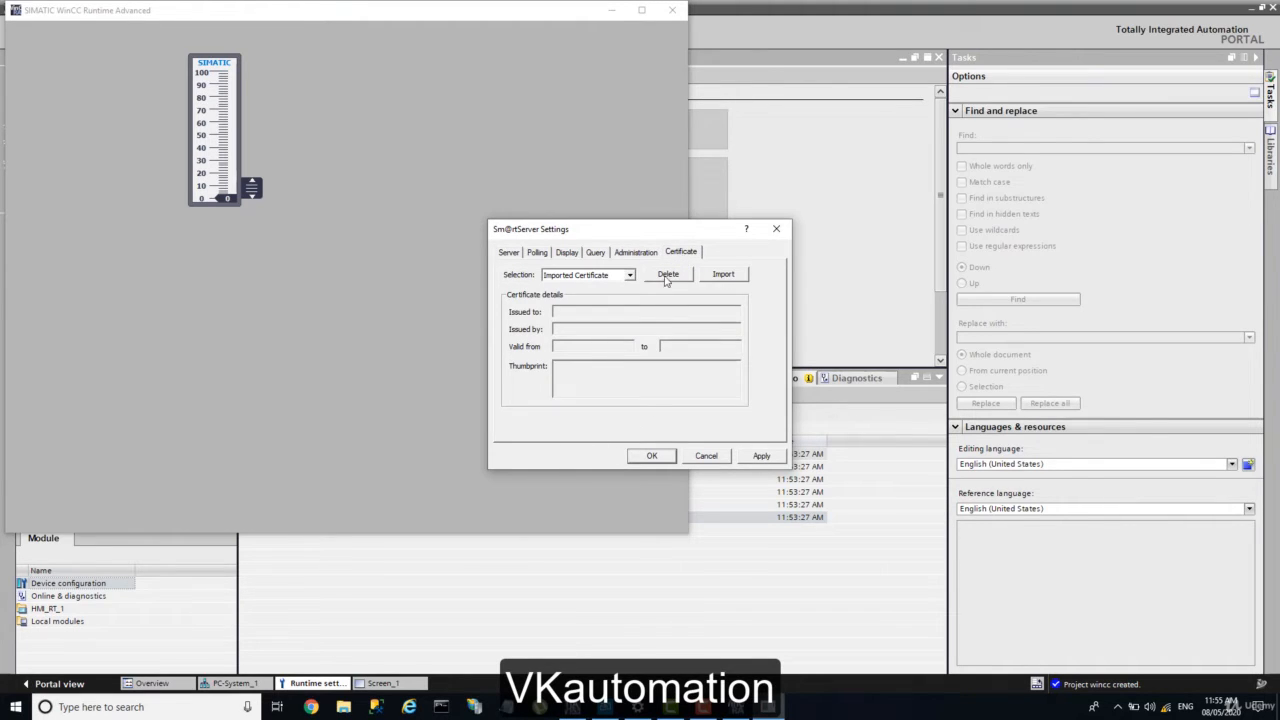
{"action": "left_click", "coordinate": [760, 457]}
{"action": "left_click", "coordinate": [645, 456]}
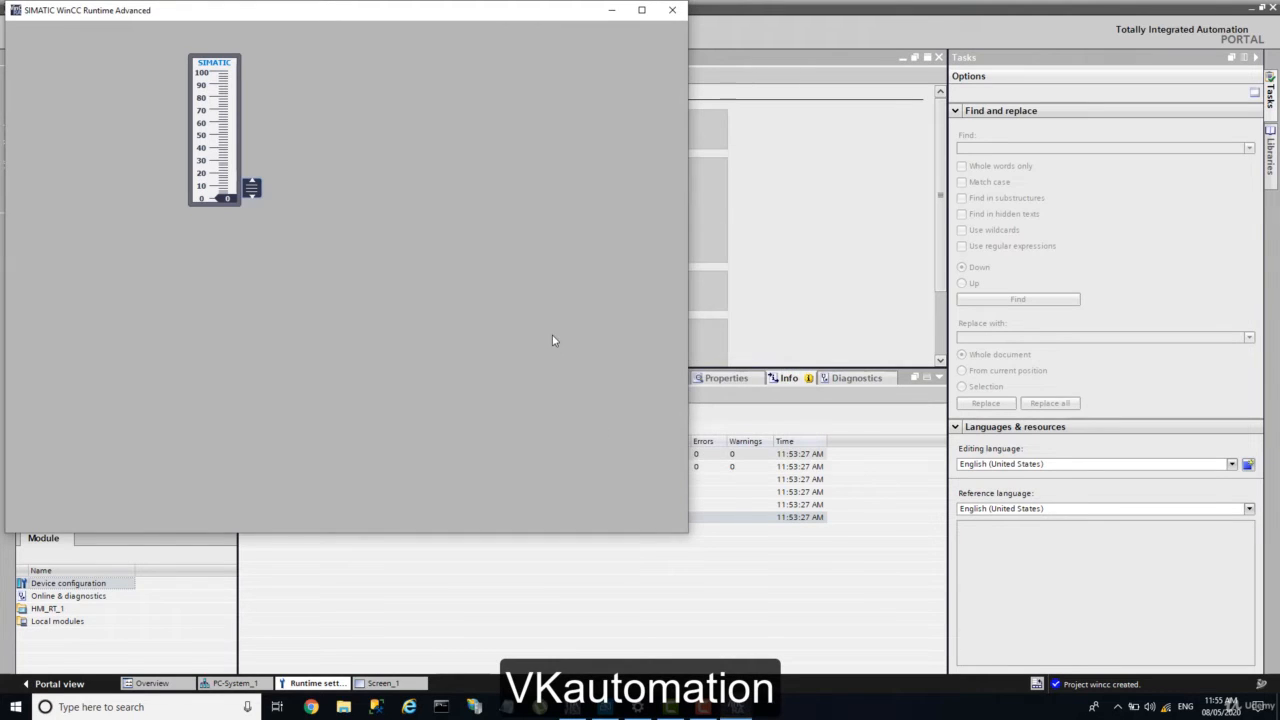
{"action": "left_click", "coordinate": [1117, 707]}
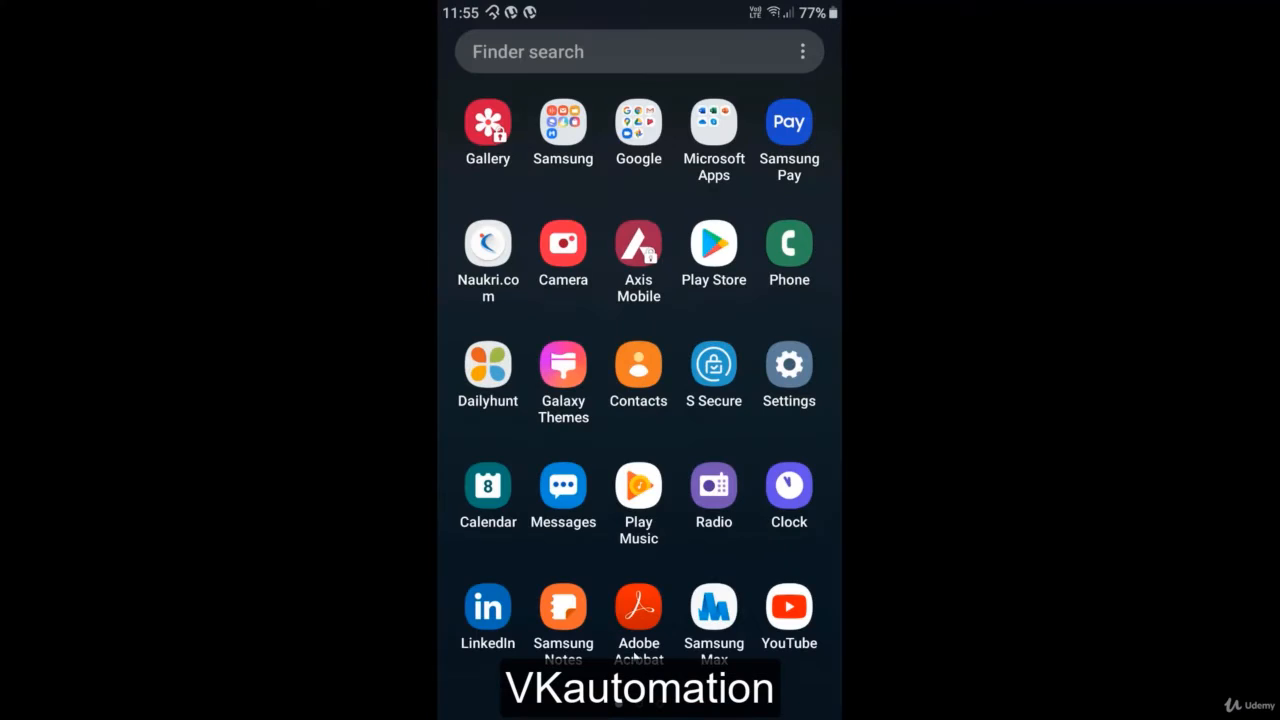
Step: Open the Sm@rtClient listing in Play Store and launch the app
{"action": "left_click", "coordinate": [729, 258]}
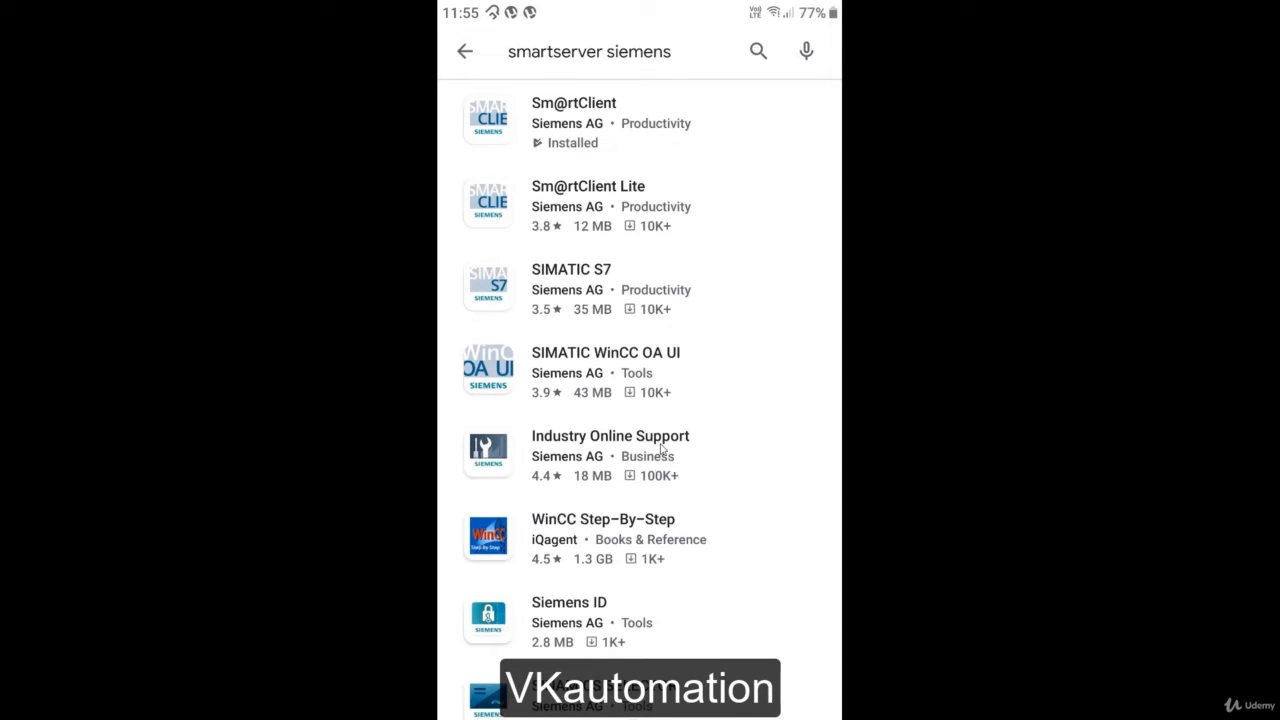
{"action": "left_click", "coordinate": [601, 151]}
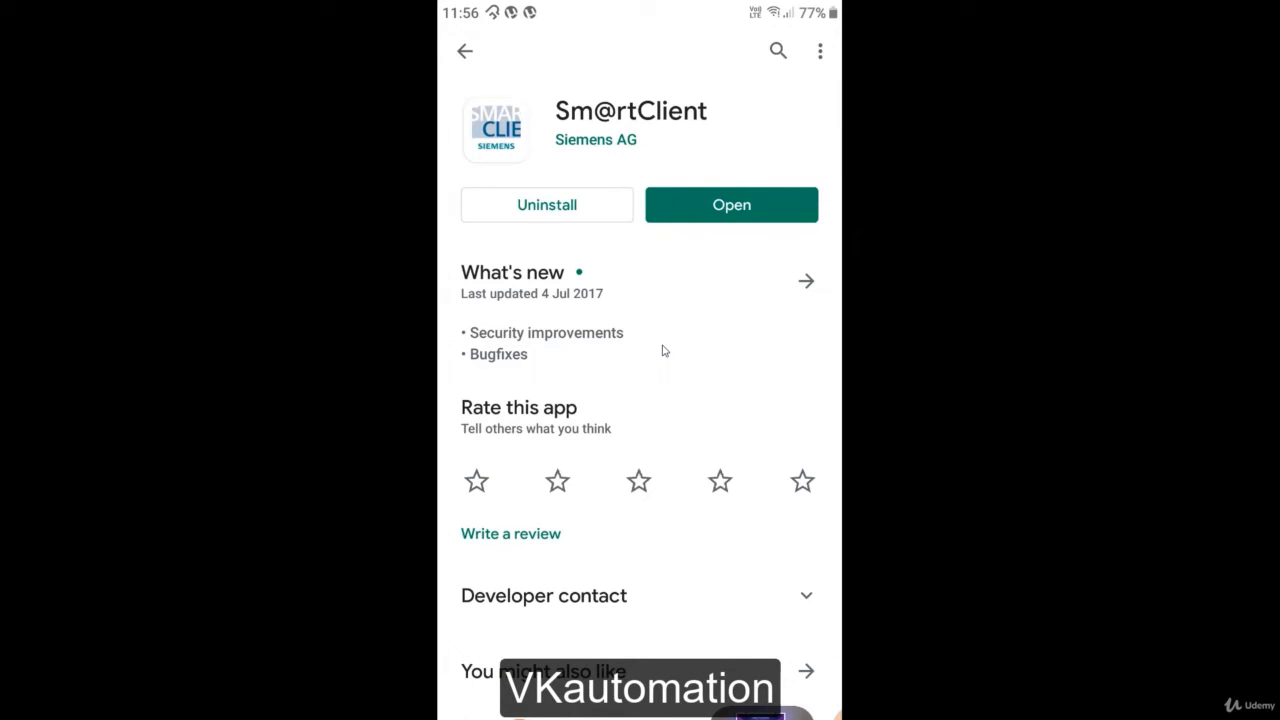
{"action": "left_click", "coordinate": [731, 205]}
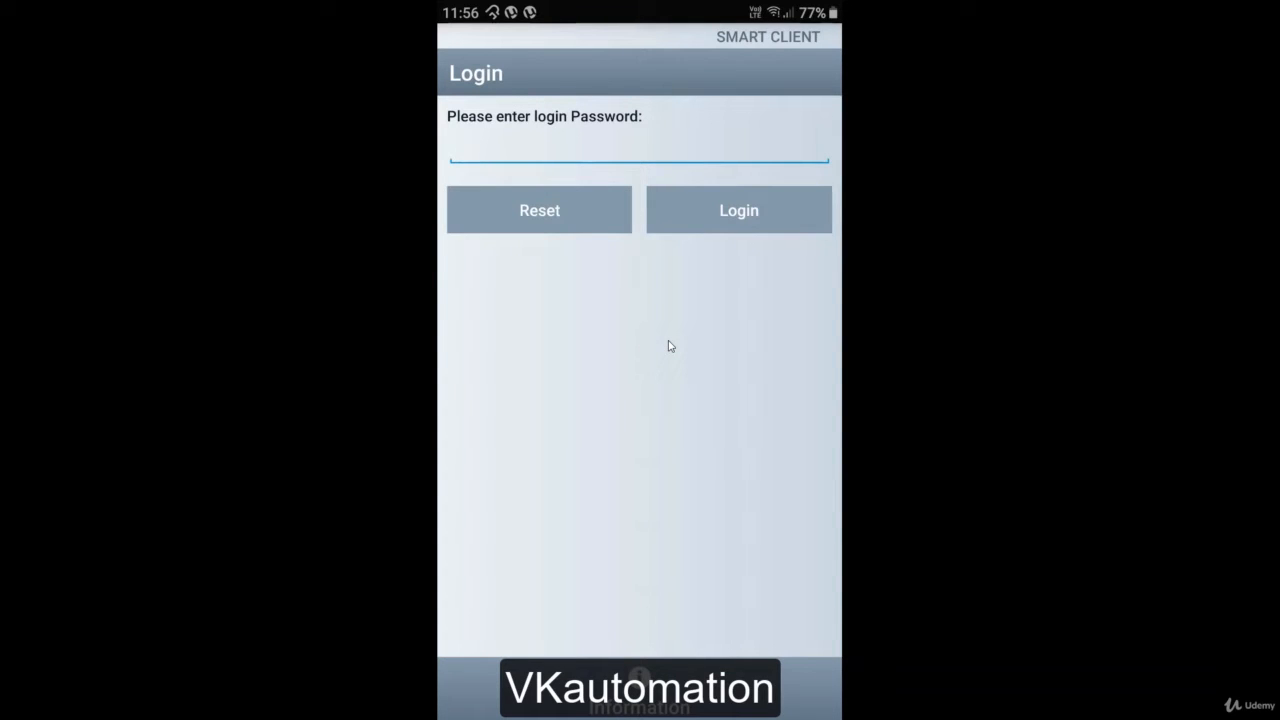
Step: Log in to Sm@rtClient with the password and dismiss the unattended-device warning
{"action": "type", "text": "1"}
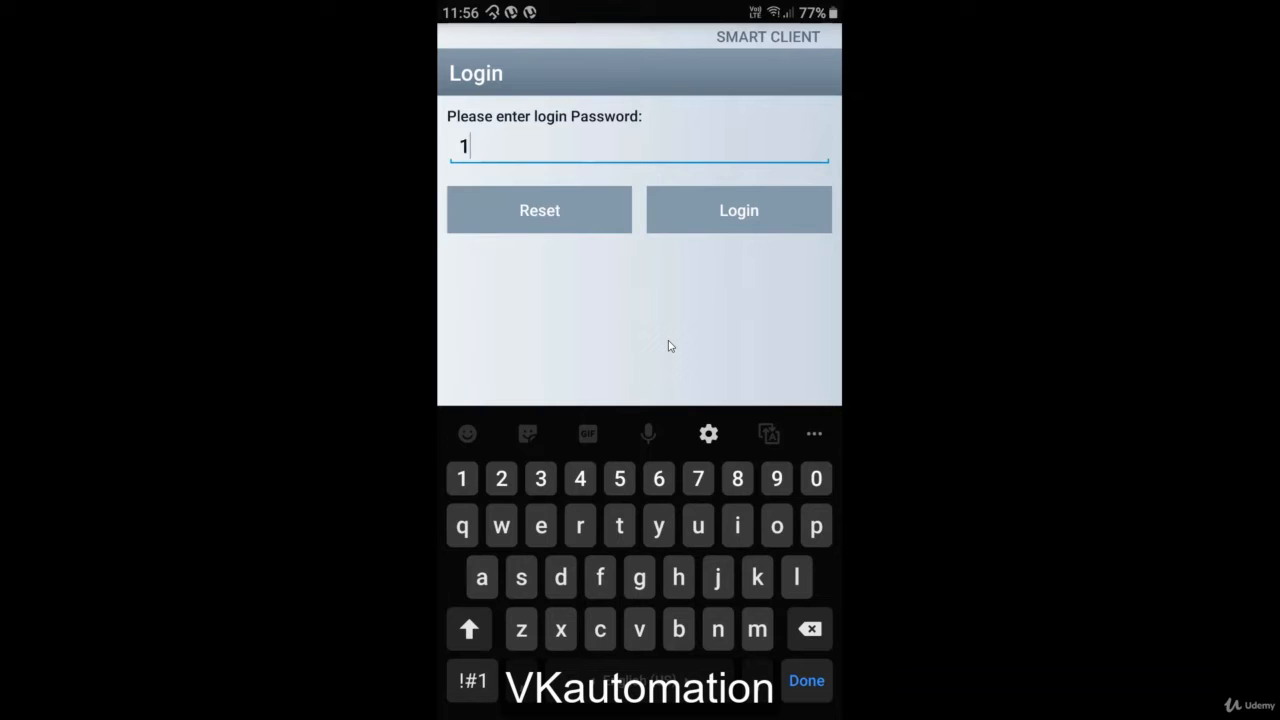
{"action": "type", "text": "234"}
{"action": "type", "text": "5"}
{"action": "left_click", "coordinate": [739, 210]}
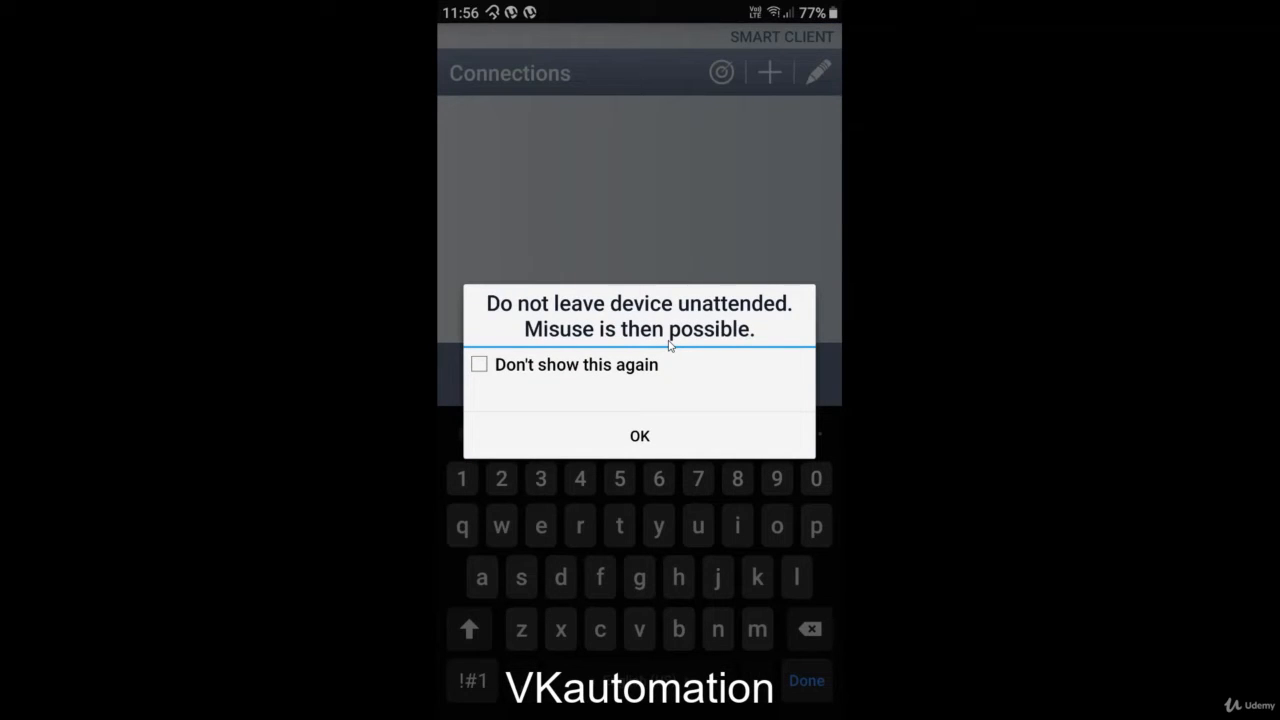
{"action": "left_click", "coordinate": [640, 436]}
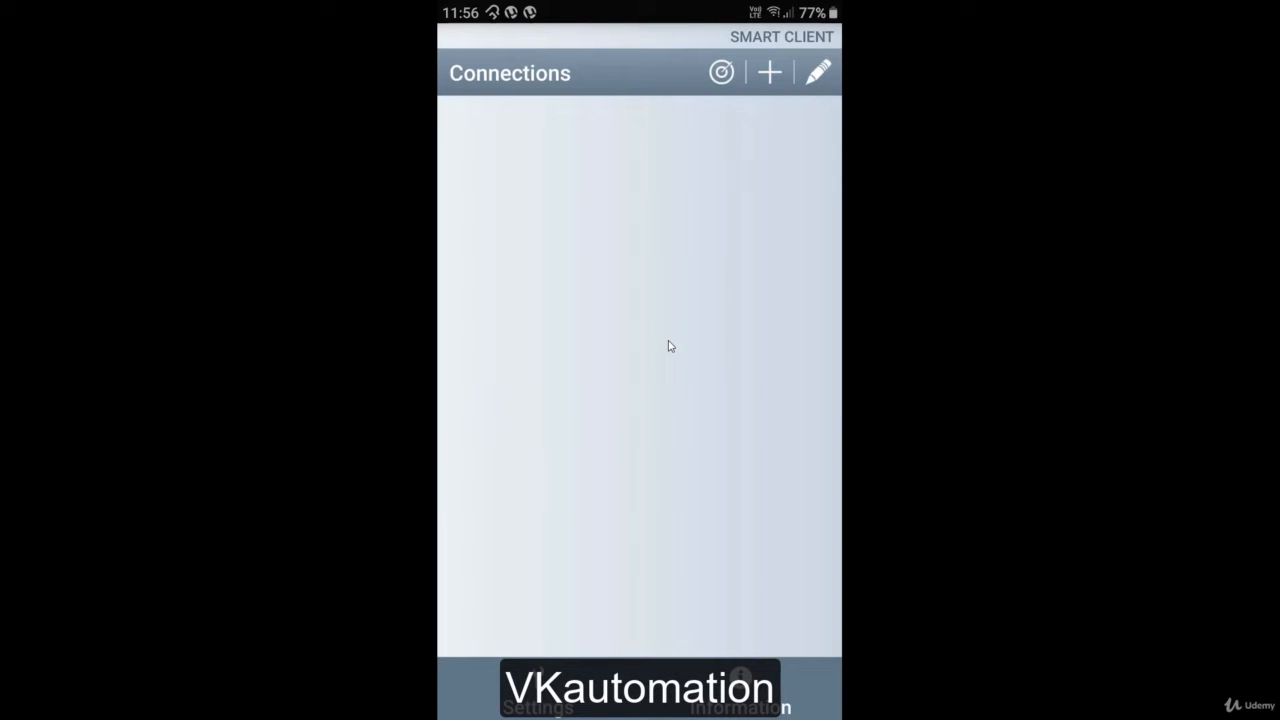
Step: Create a new connection profile and name it HMI_RT_1
{"action": "left_click", "coordinate": [769, 72]}
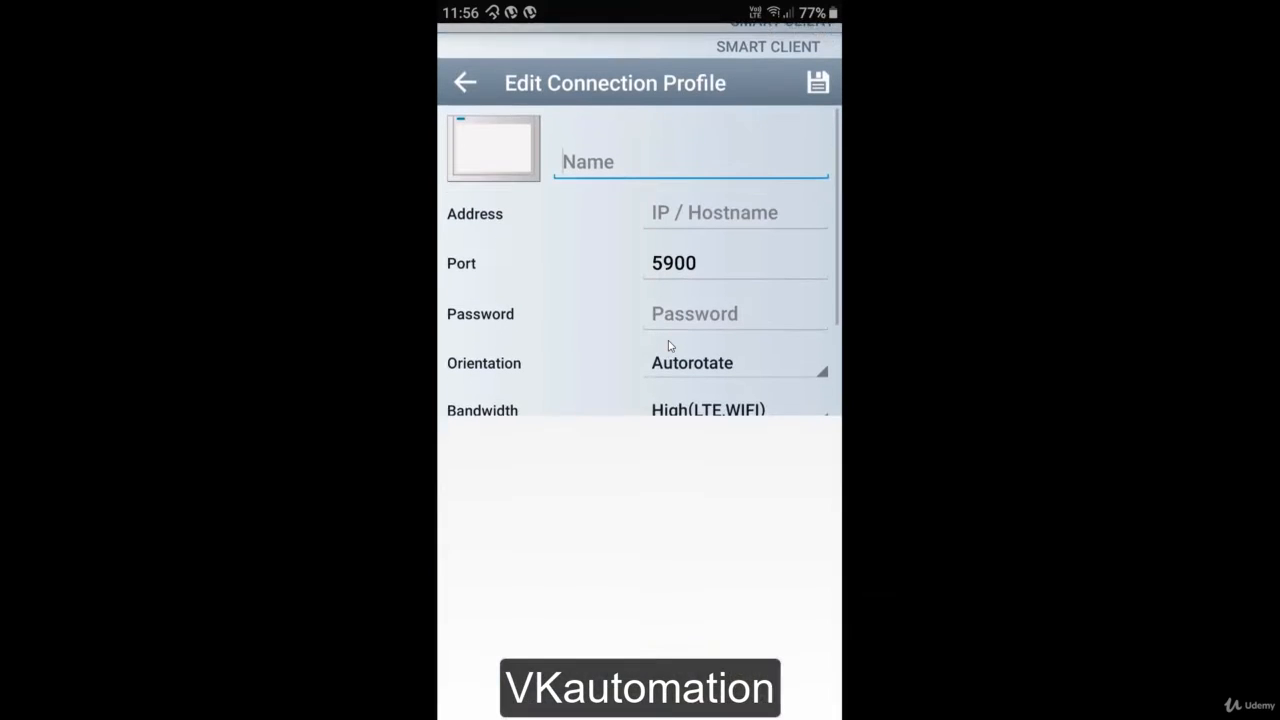
{"action": "left_click", "coordinate": [580, 152]}
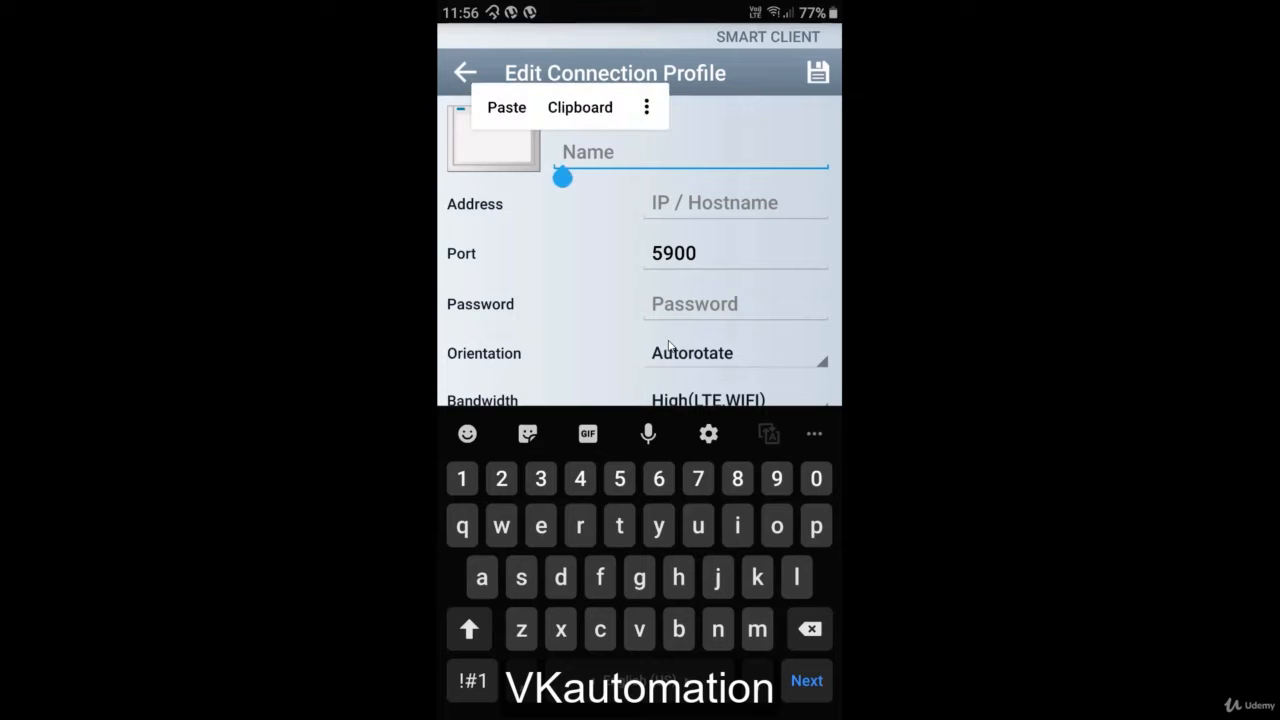
{"action": "type", "text": "H"}
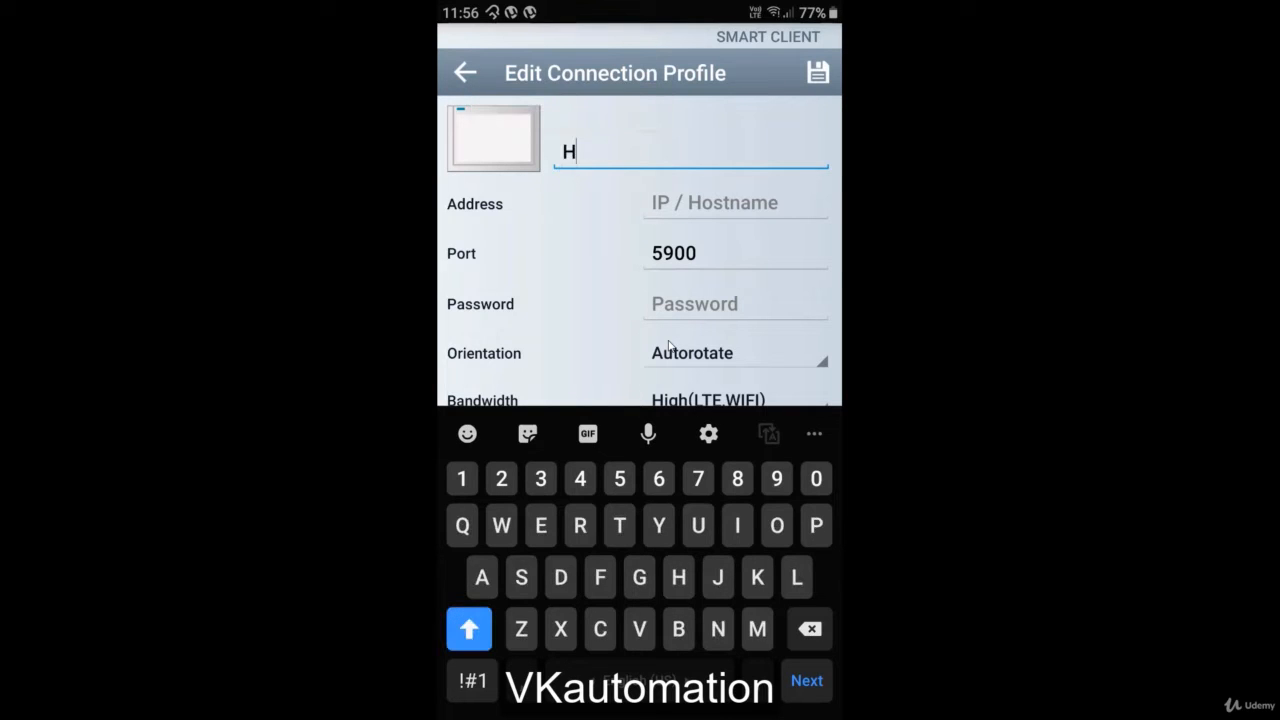
{"action": "type", "text": "MI"}
{"action": "left_click", "coordinate": [472, 680]}
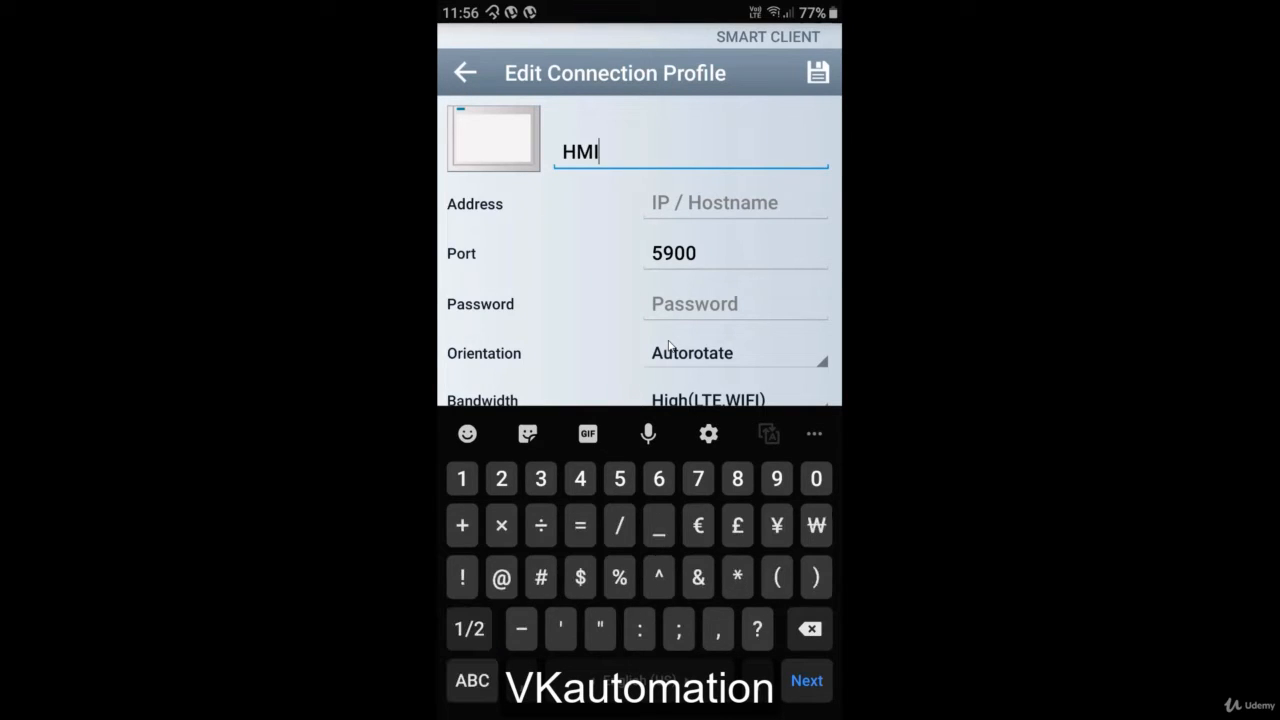
{"action": "type", "text": "_"}
{"action": "left_click", "coordinate": [472, 680]}
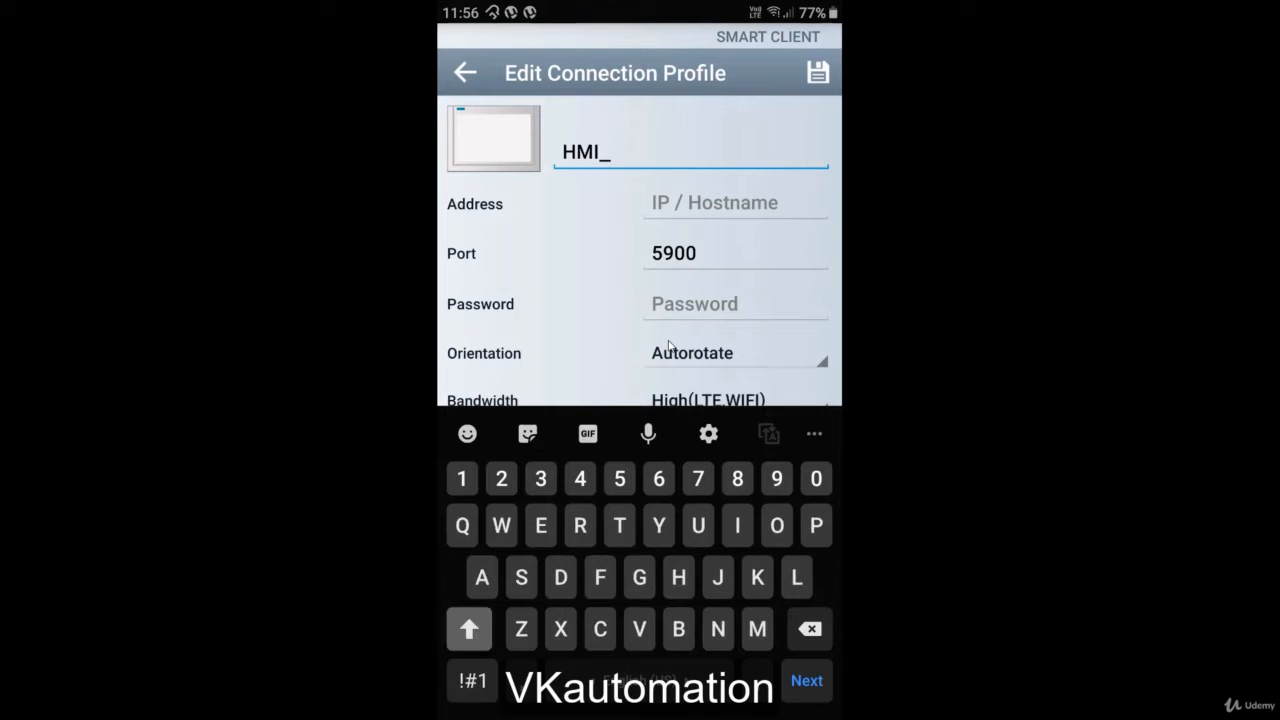
{"action": "type", "text": "RT"}
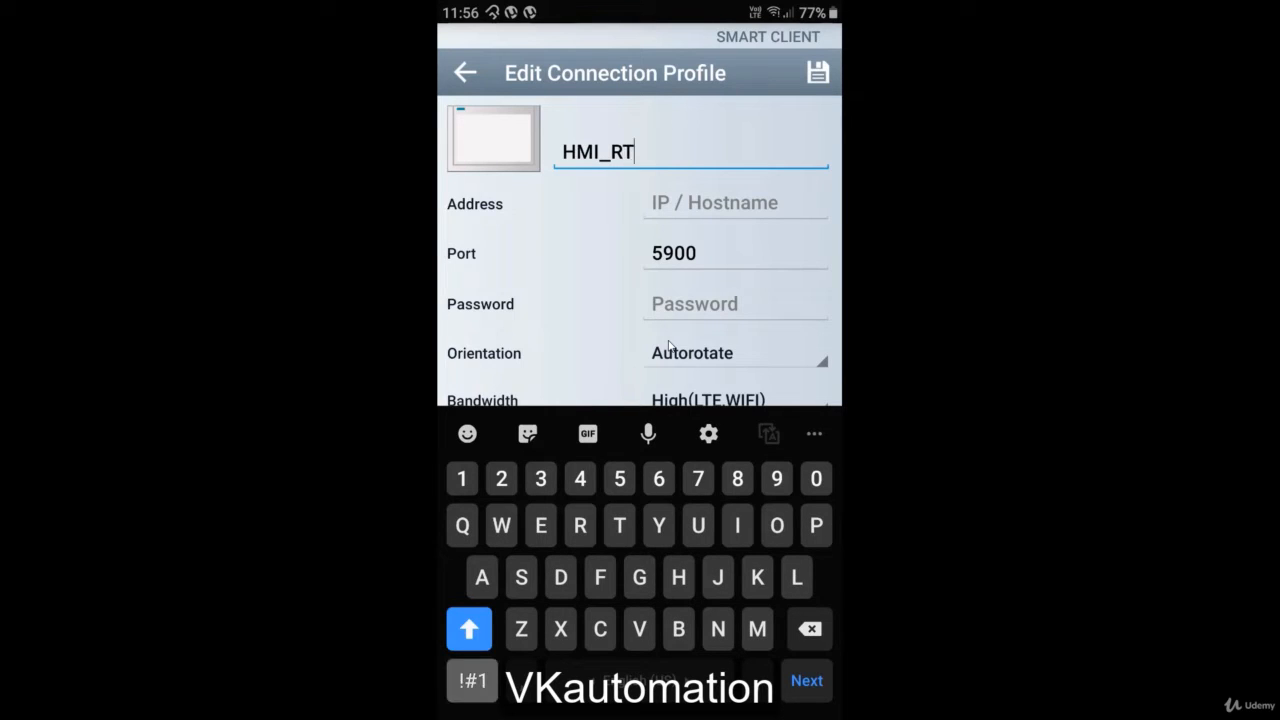
{"action": "left_click", "coordinate": [472, 680]}
{"action": "type", "text": "_1"}
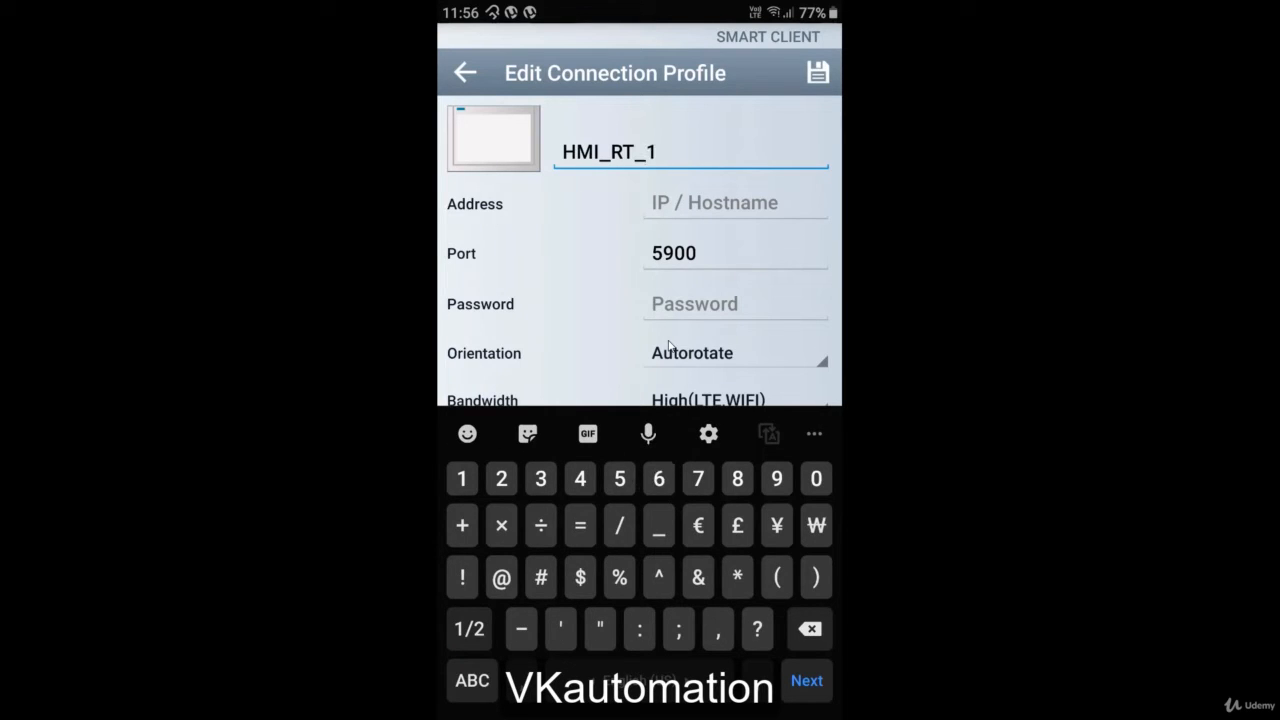
{"action": "key", "text": "super"}
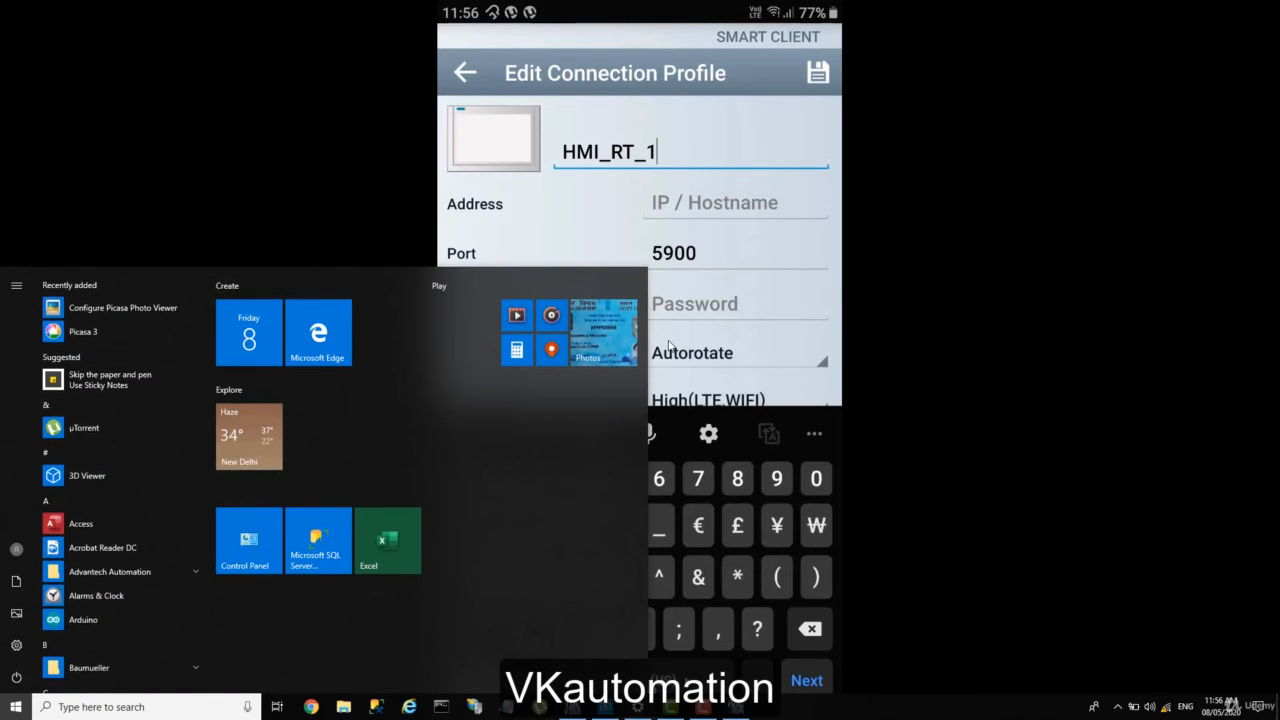
Step: Alt+Tab to TIA Portal to view Runtime settings > Services with Sm@rtServer enabled
{"action": "key", "text": "alt+Tab"}
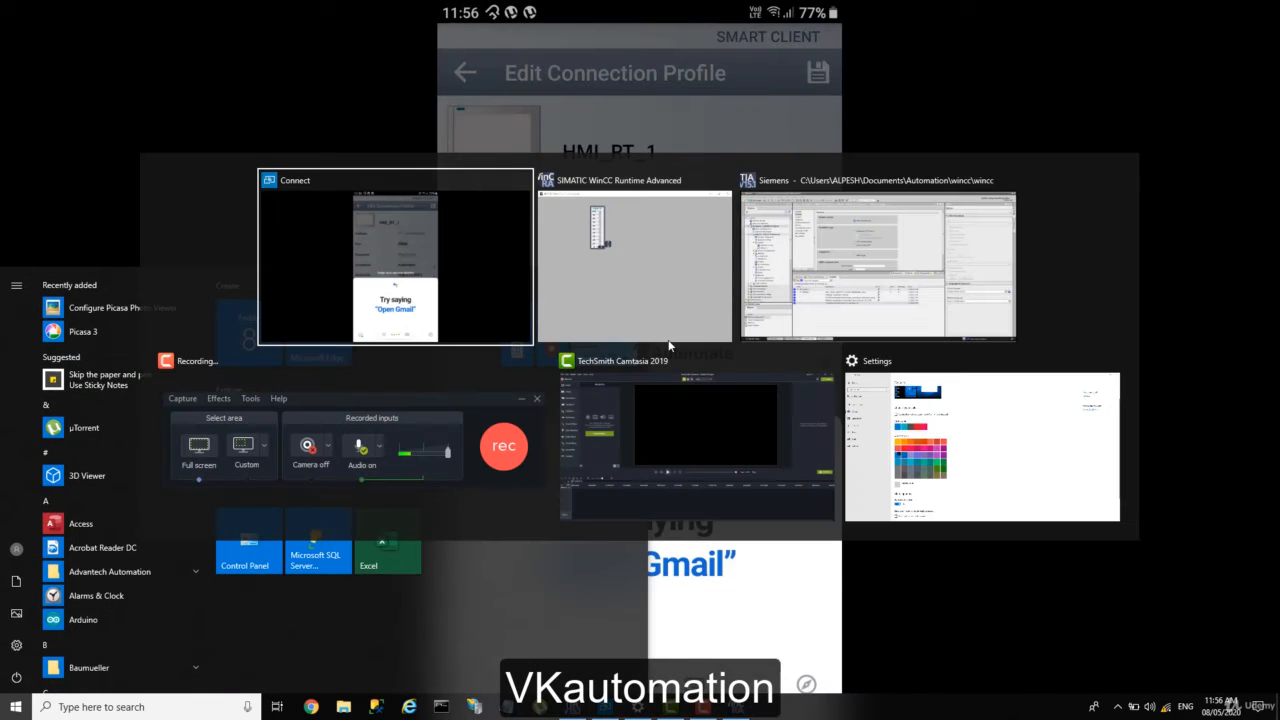
{"action": "key", "text": "alt+Tab"}
{"action": "key", "text": "alt+Tab"}
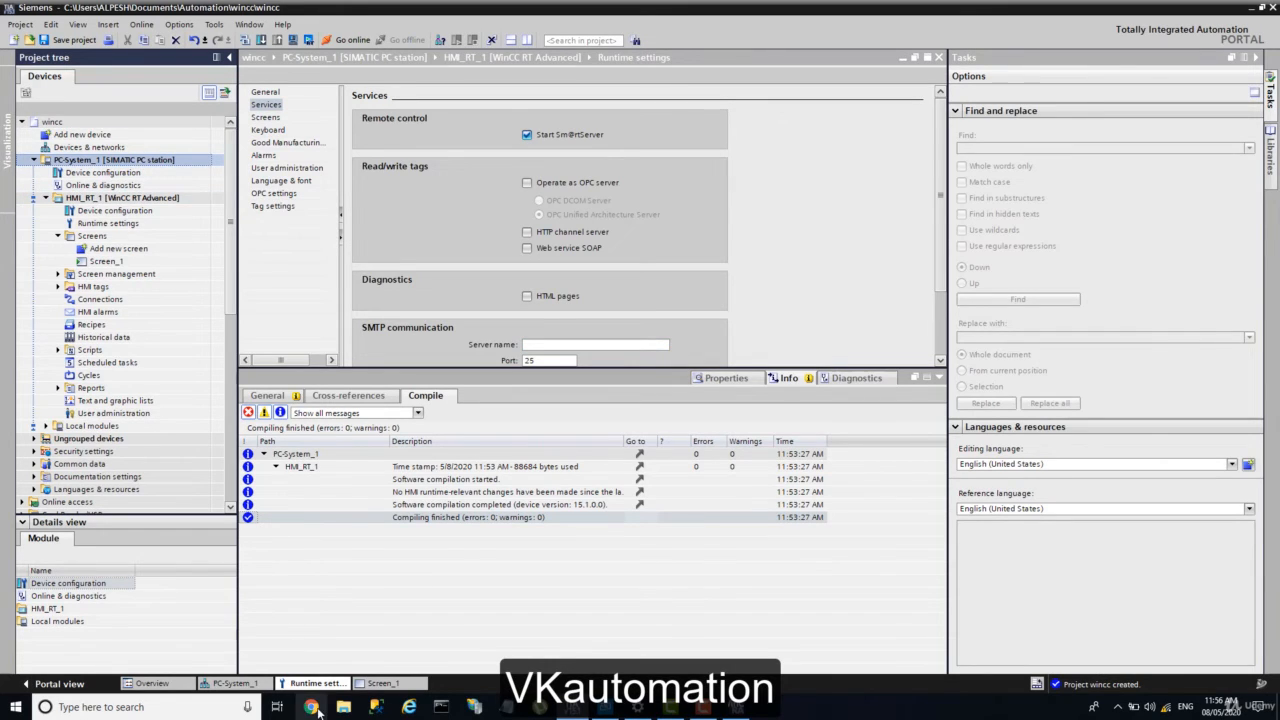
{"action": "mouse_move", "coordinate": [597, 715]}
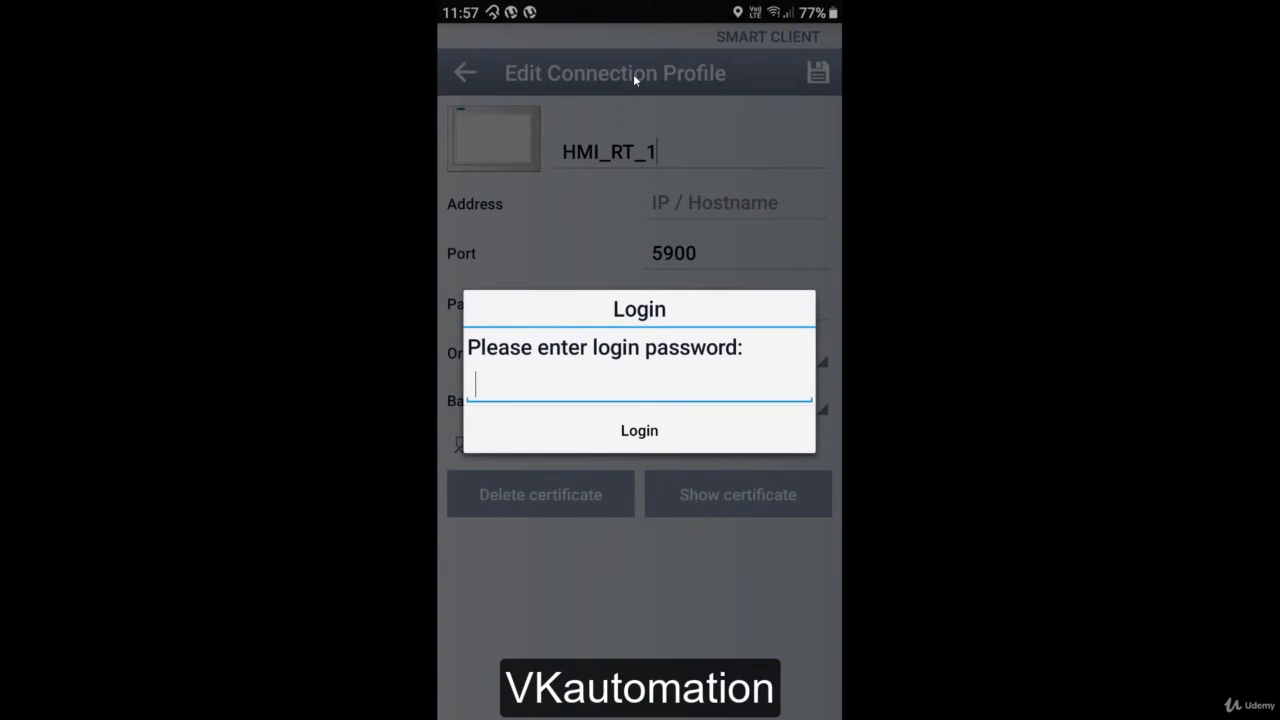
Step: Log back in with the password and save profile HMI_RT_1 at address 192.168.43.235
{"action": "type", "text": "1234"}
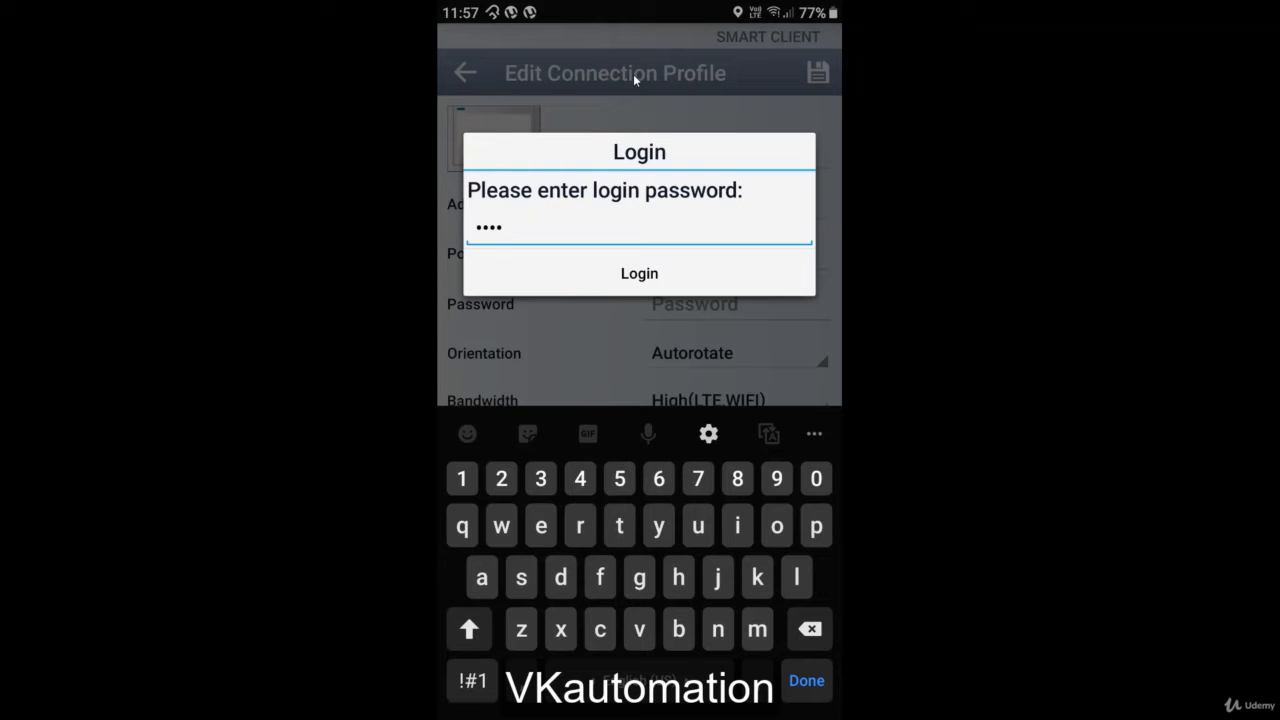
{"action": "type", "text": "5"}
{"action": "key", "text": "Return"}
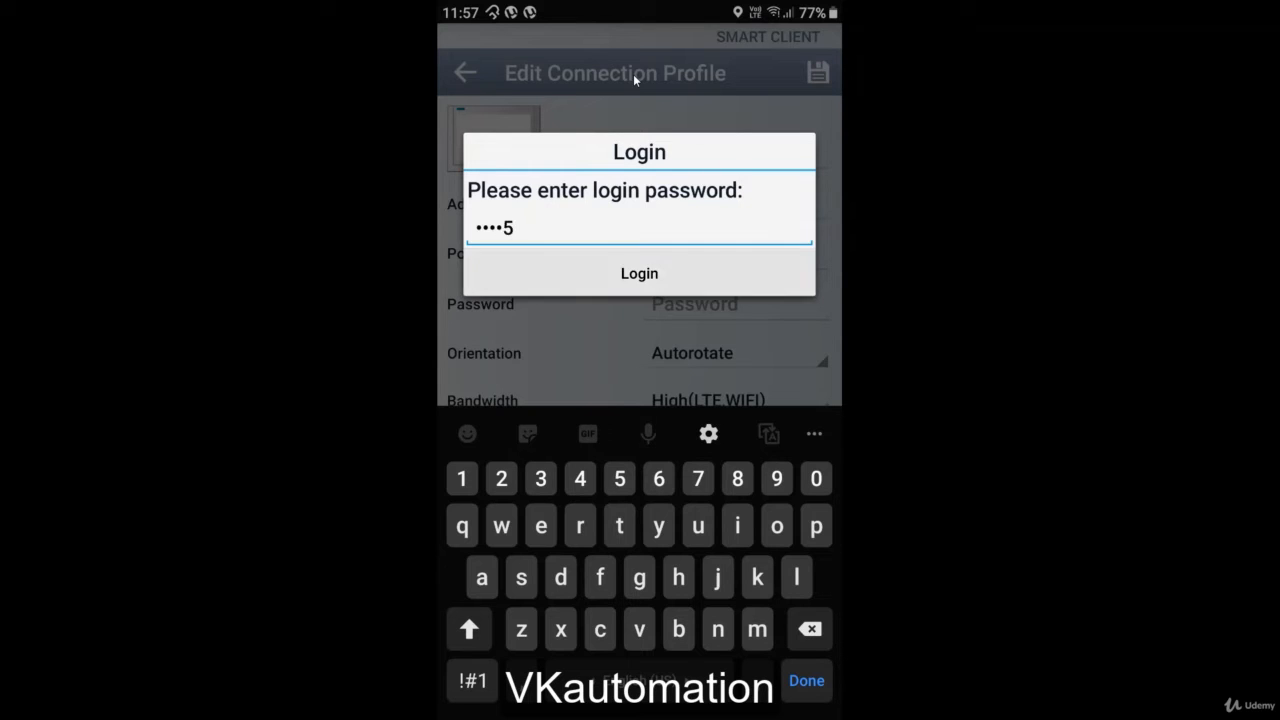
{"action": "key", "text": "Return"}
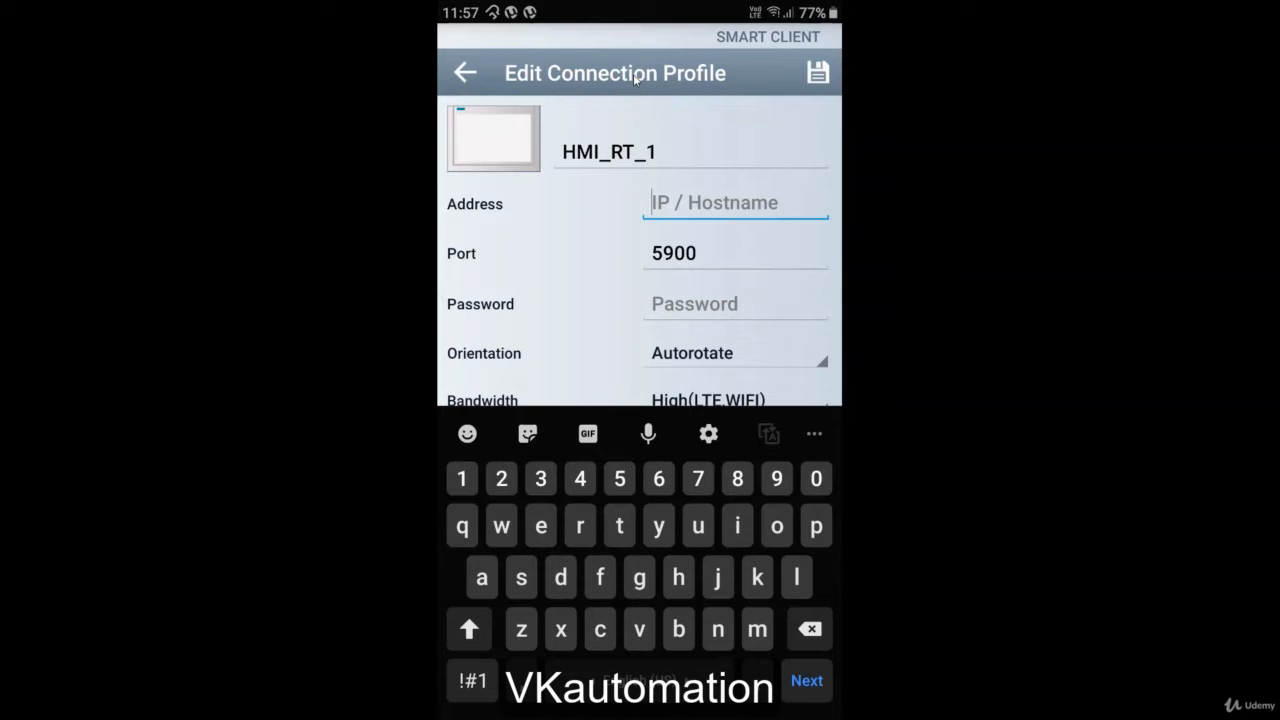
{"action": "type", "text": "19"}
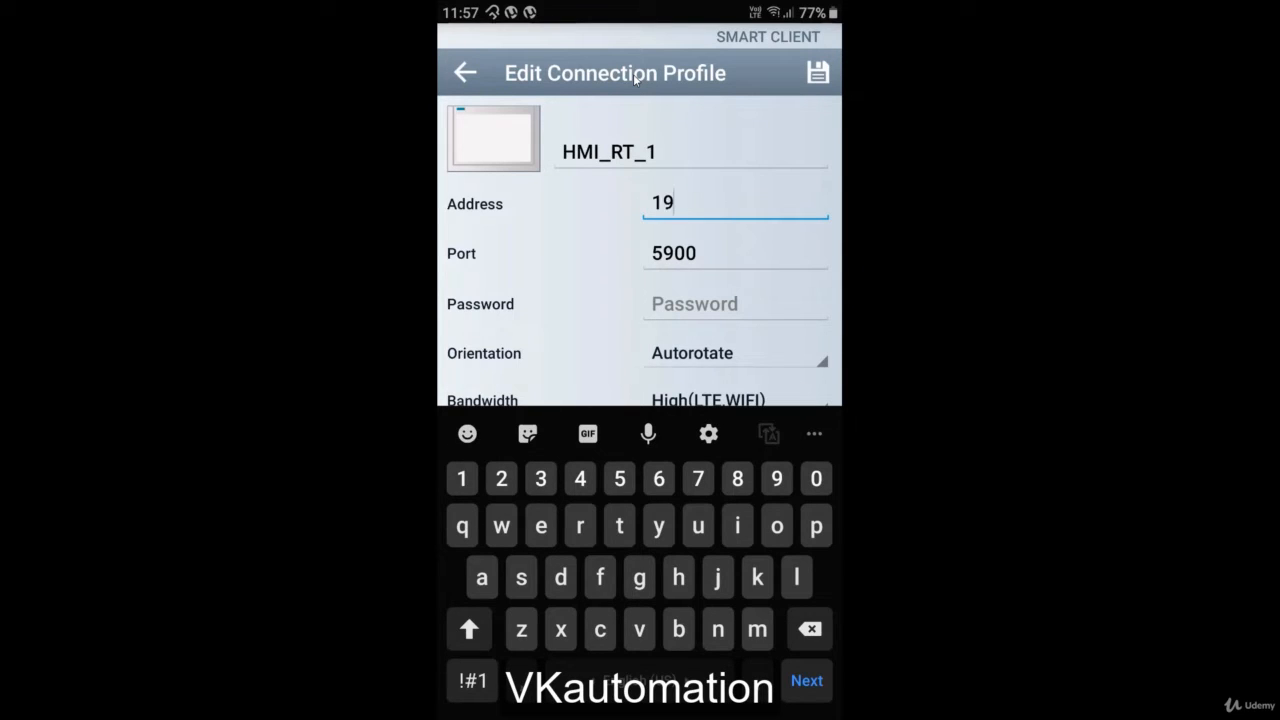
{"action": "type", "text": "2.168.4"}
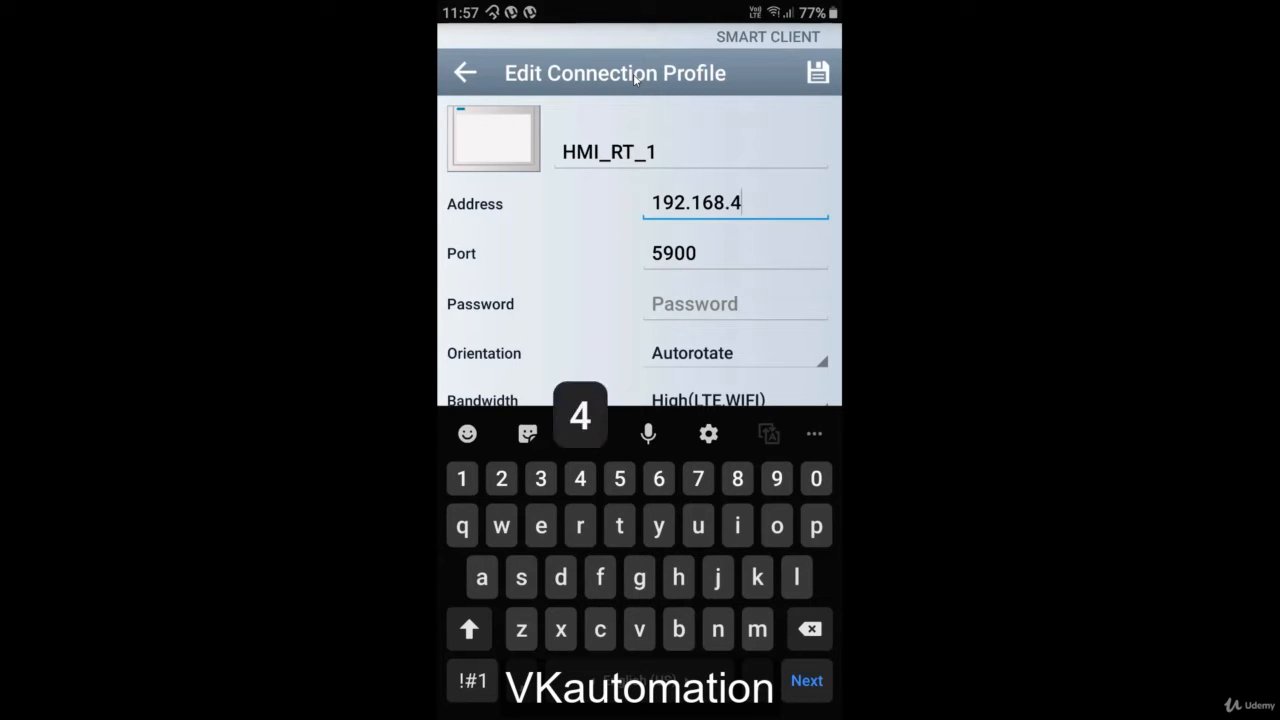
{"action": "type", "text": "3.23"}
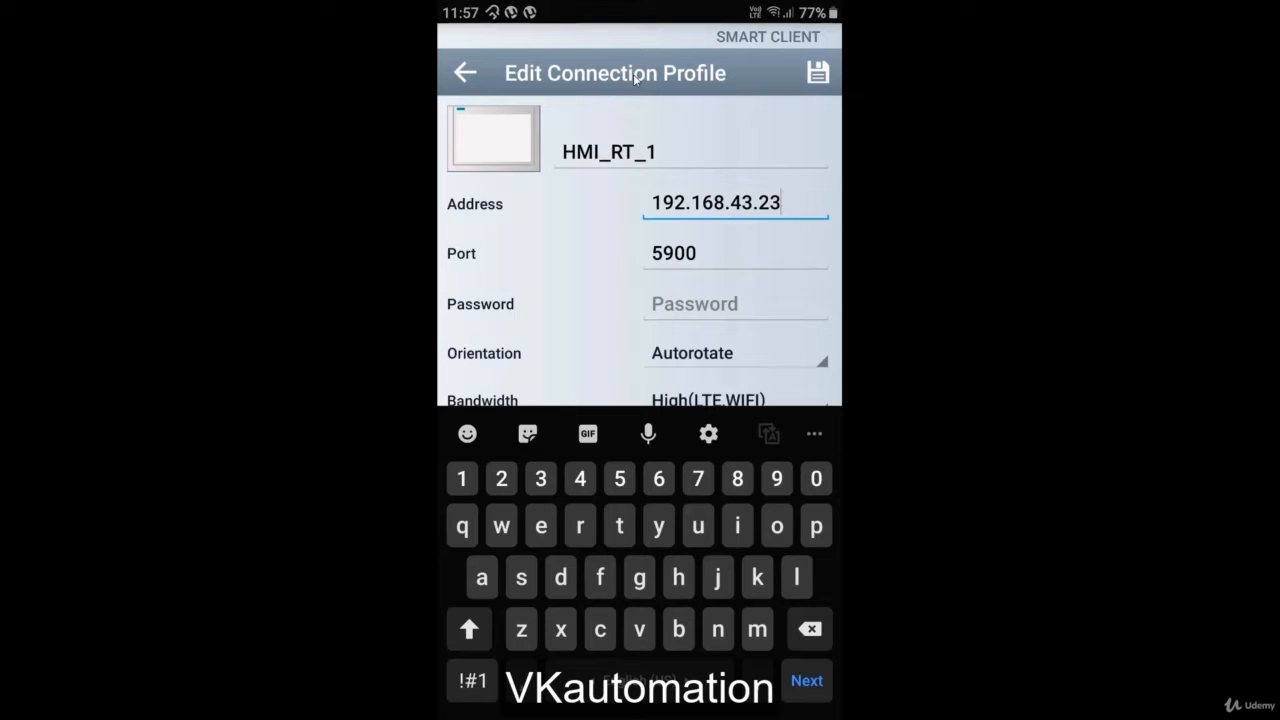
{"action": "type", "text": "5"}
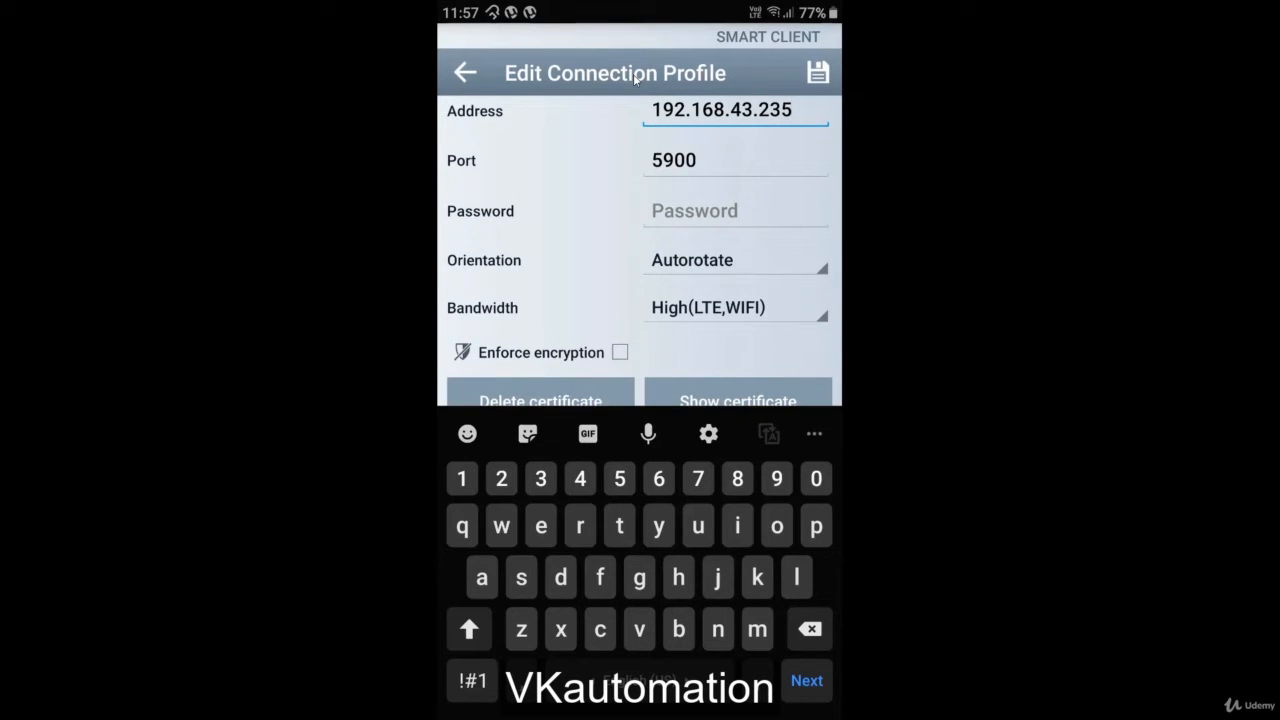
{"action": "scroll", "coordinate": [640, 250], "scroll_direction": "down", "scroll_amount": 1}
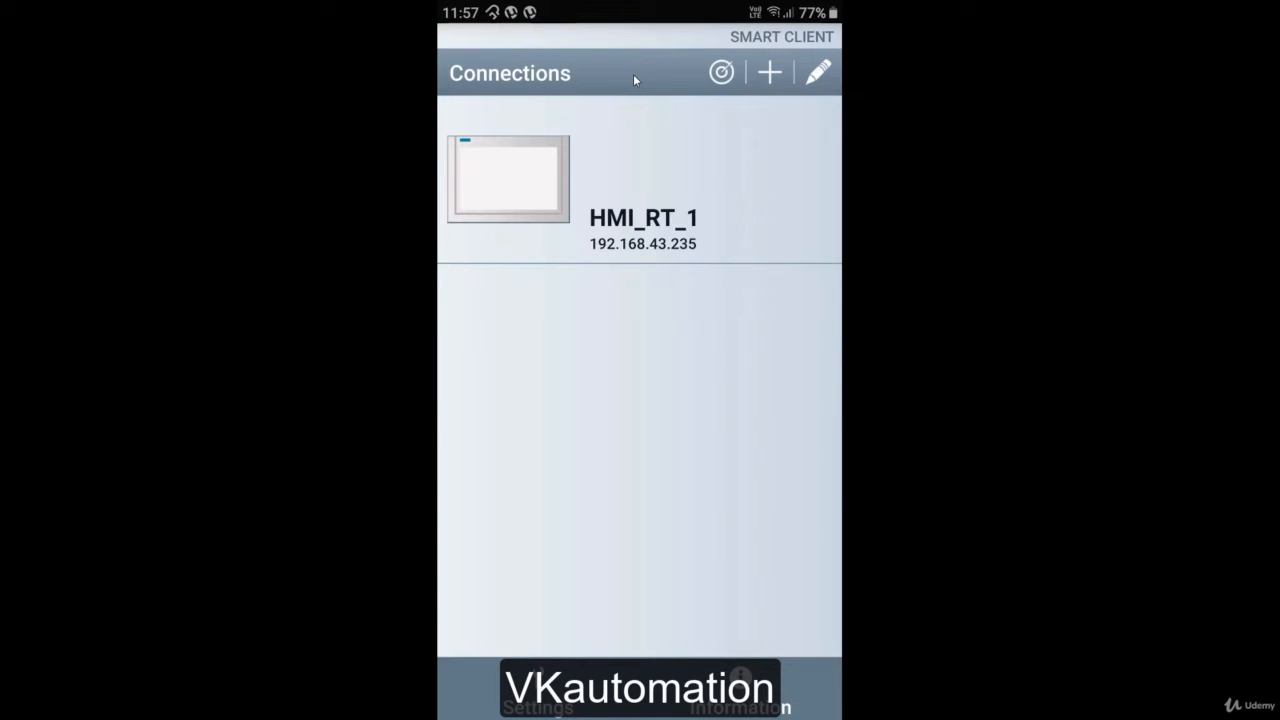
Step: Enter the connection password and dismiss the gestures notice to connect to HMI_RT_1 at 192.168.43.235
{"action": "left_click", "coordinate": [722, 72]}
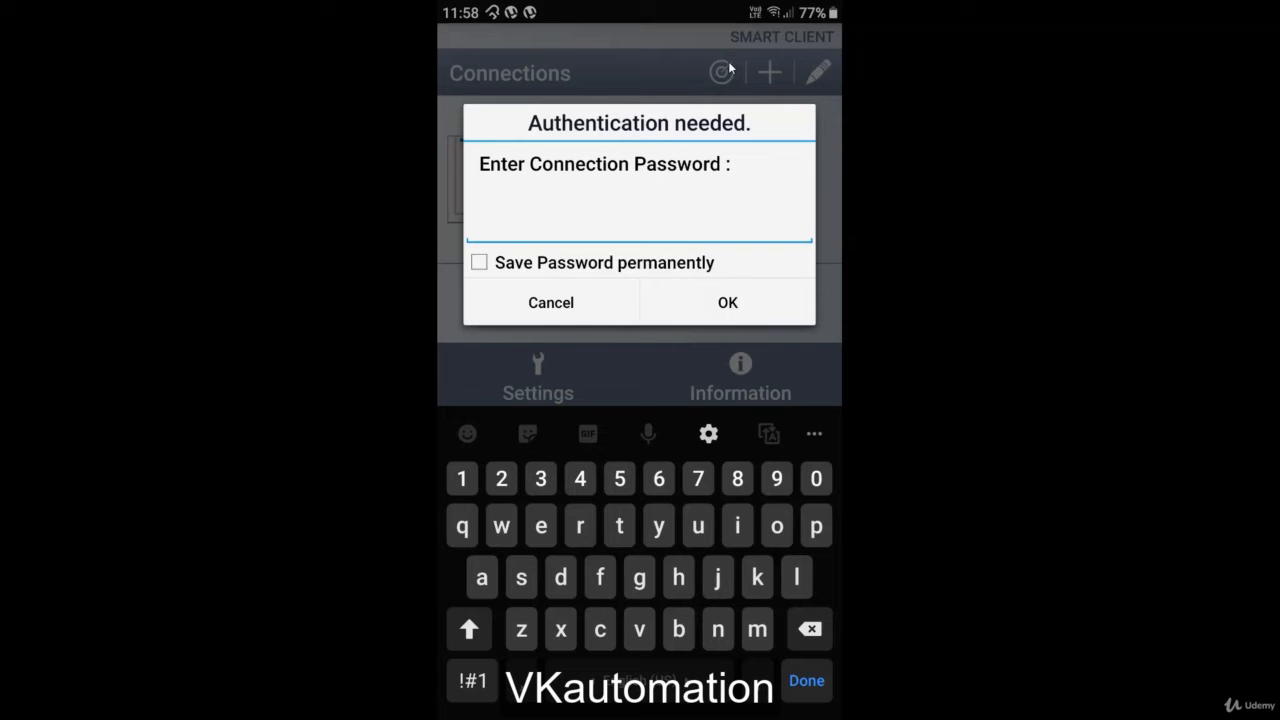
{"action": "type", "text": "12345"}
{"action": "left_click", "coordinate": [727, 302]}
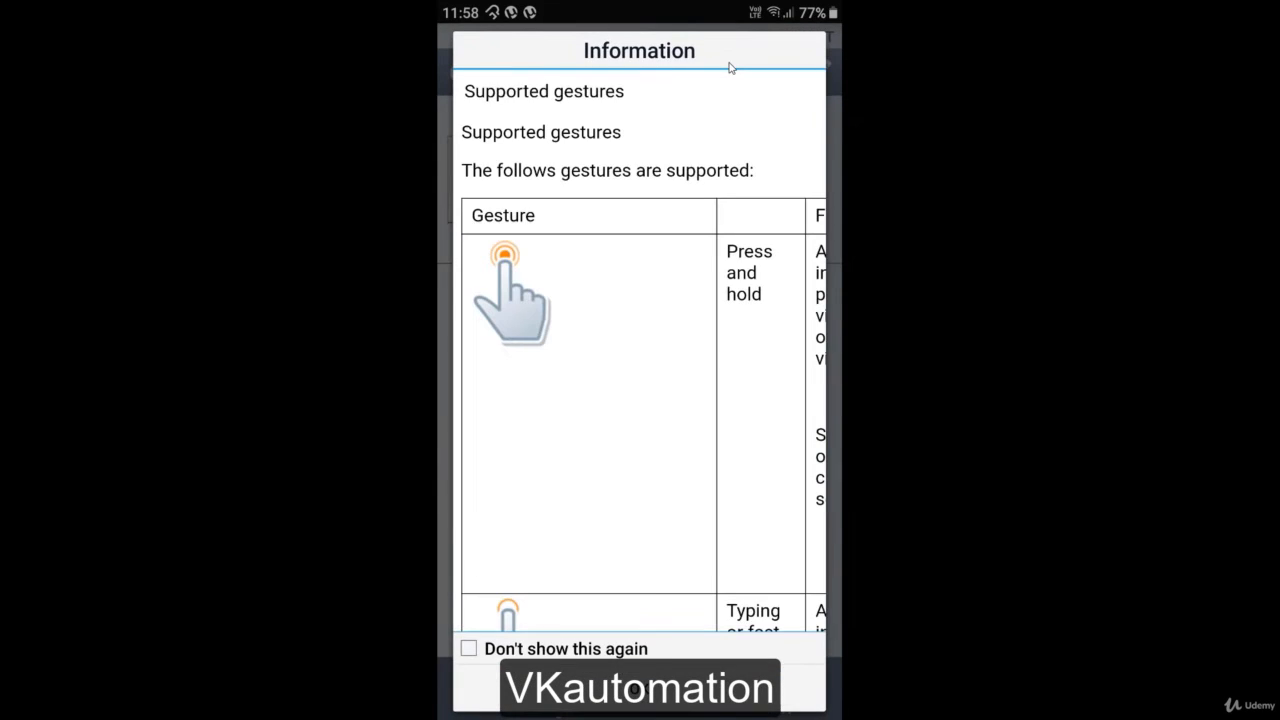
{"action": "left_click", "coordinate": [639, 688]}
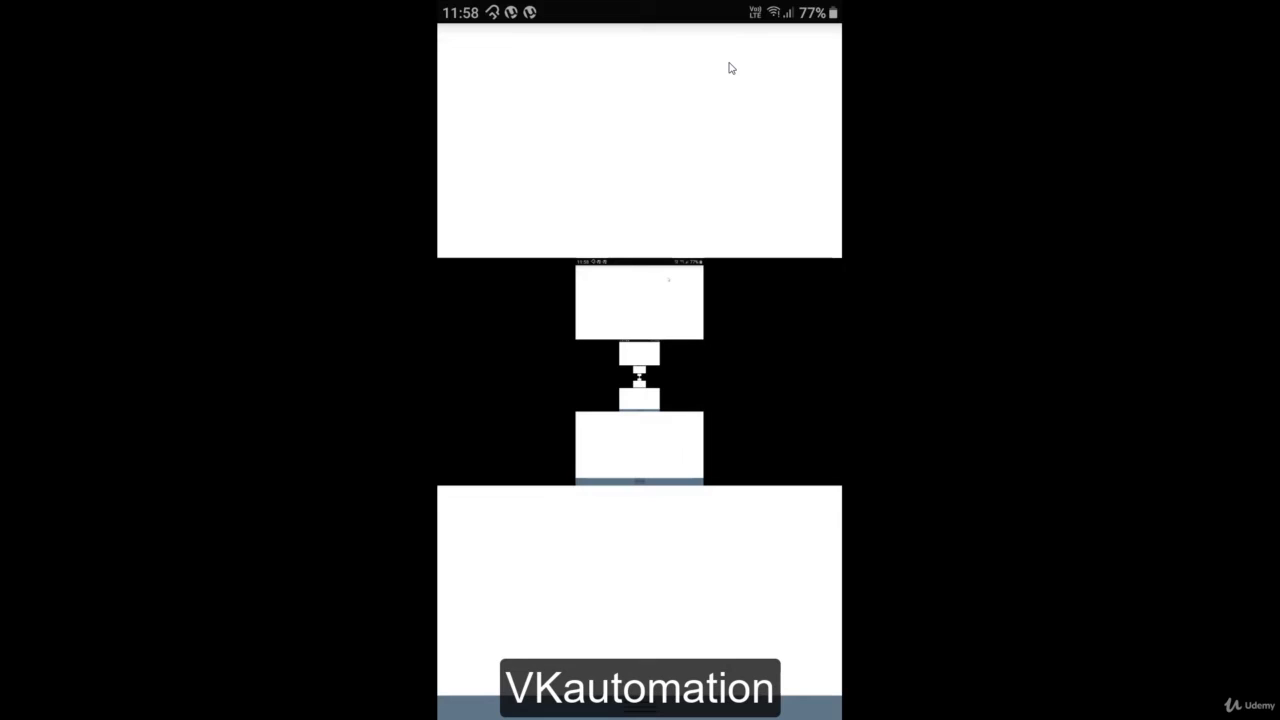
Step: Switch from the phone mirror back to TIA Portal's HMI_RT_1 runtime services settings
{"action": "key", "text": "alt+Tab"}
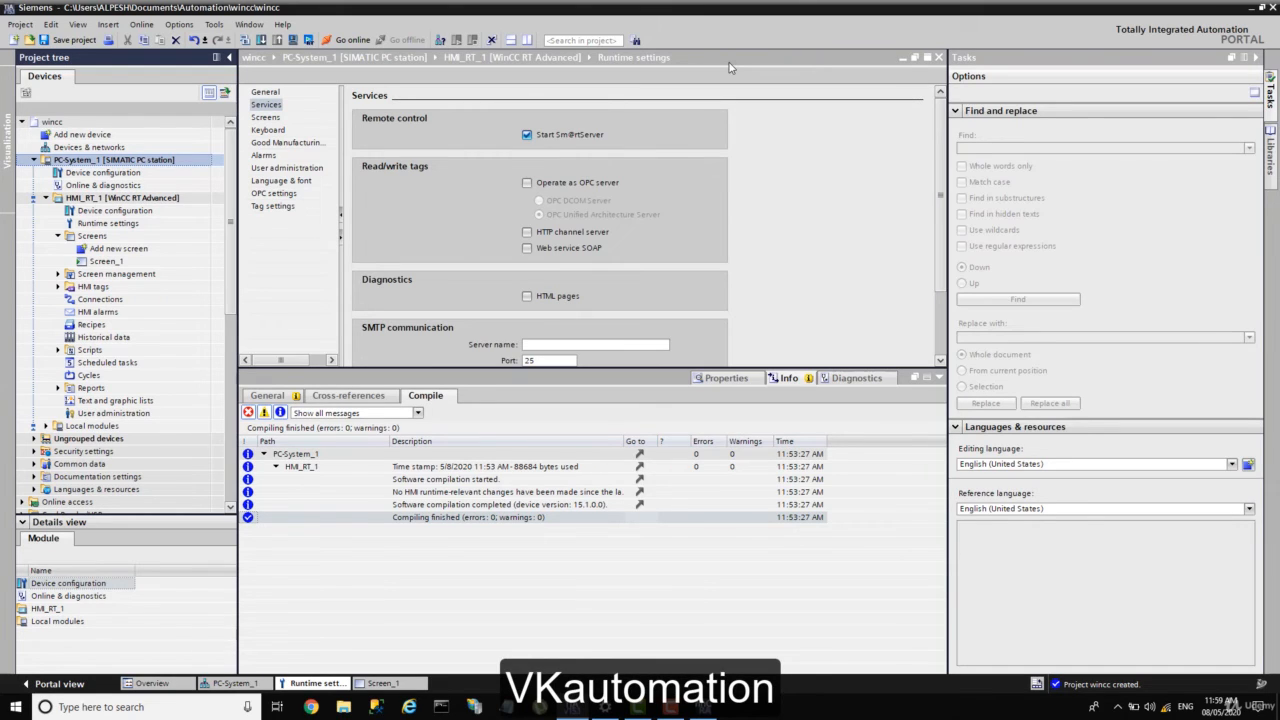
Step: Bring the WinCC Runtime window with the bar gauge to the front from the taskbar
{"action": "left_click", "coordinate": [835, 700]}
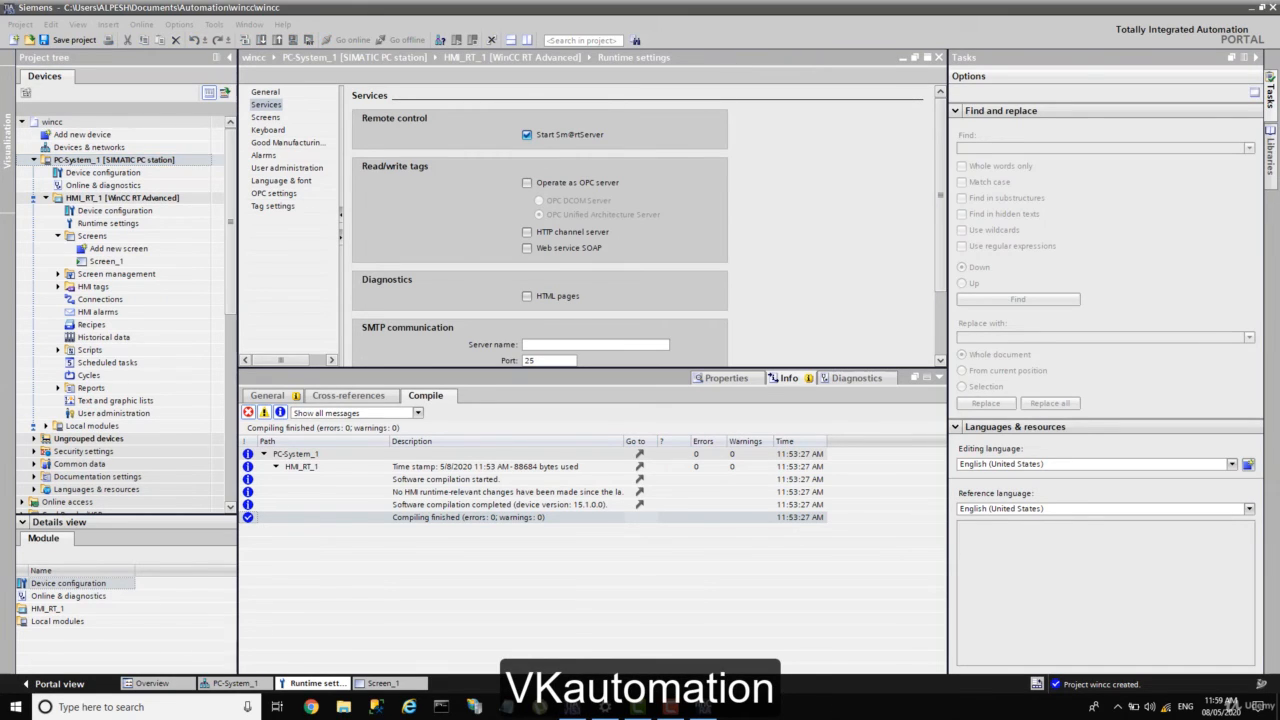
{"action": "mouse_move", "coordinate": [707, 709]}
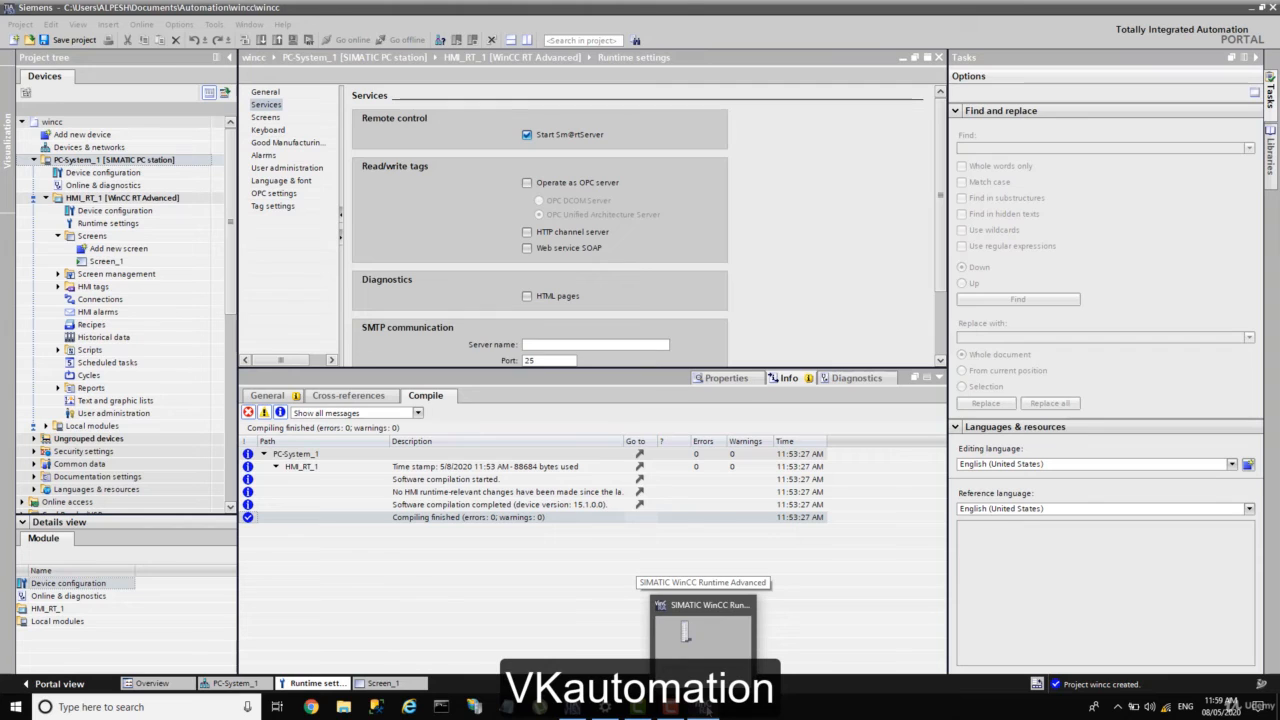
{"action": "left_click", "coordinate": [715, 633]}
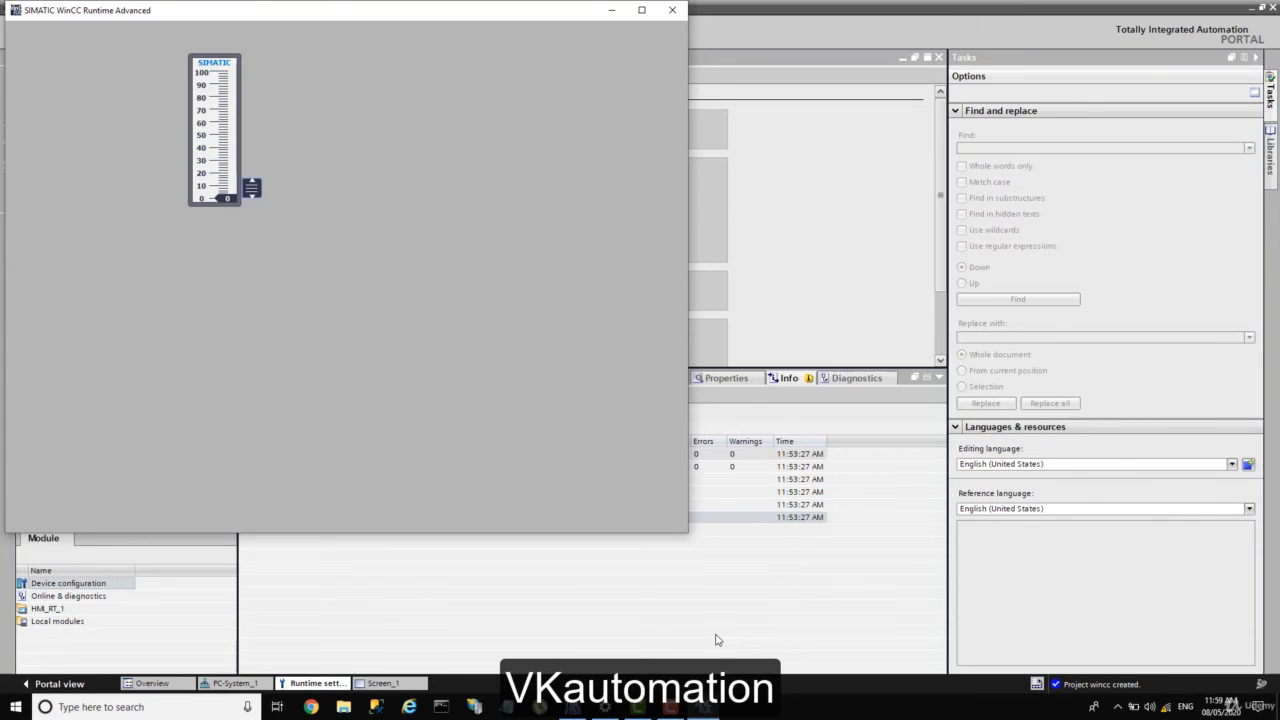
{"action": "left_click", "coordinate": [745, 512]}
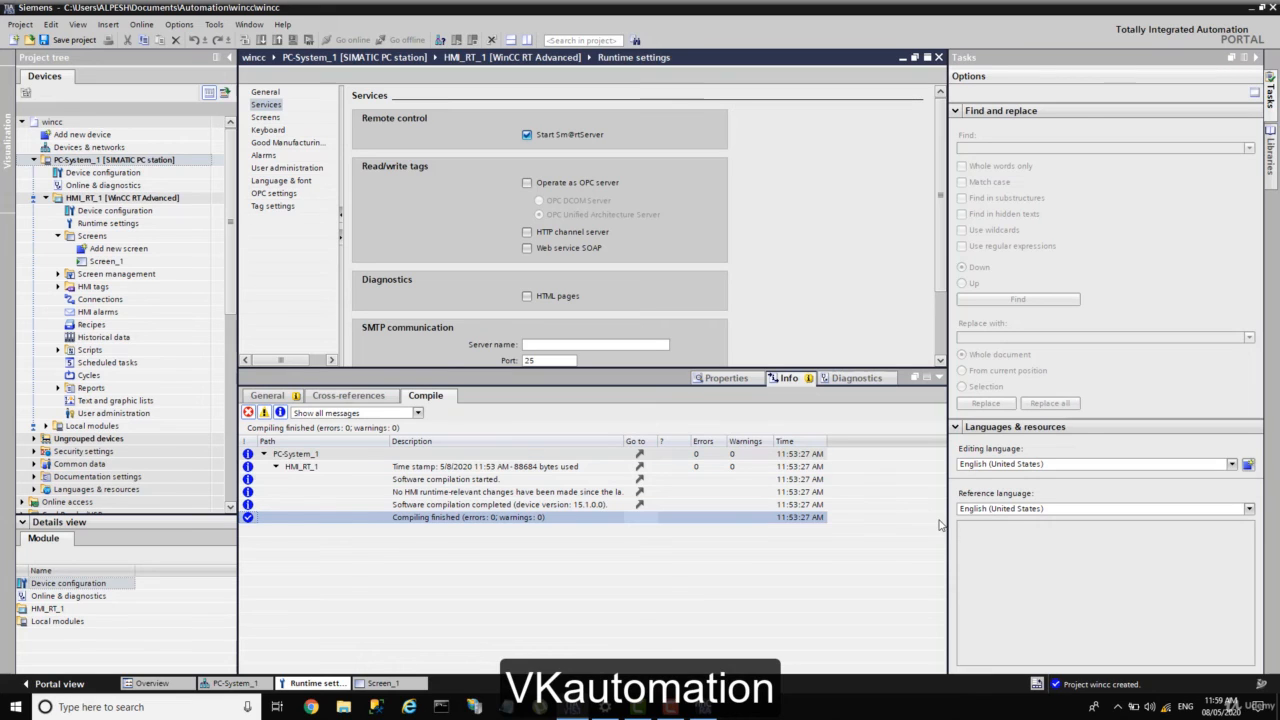
{"action": "left_click", "coordinate": [718, 713]}
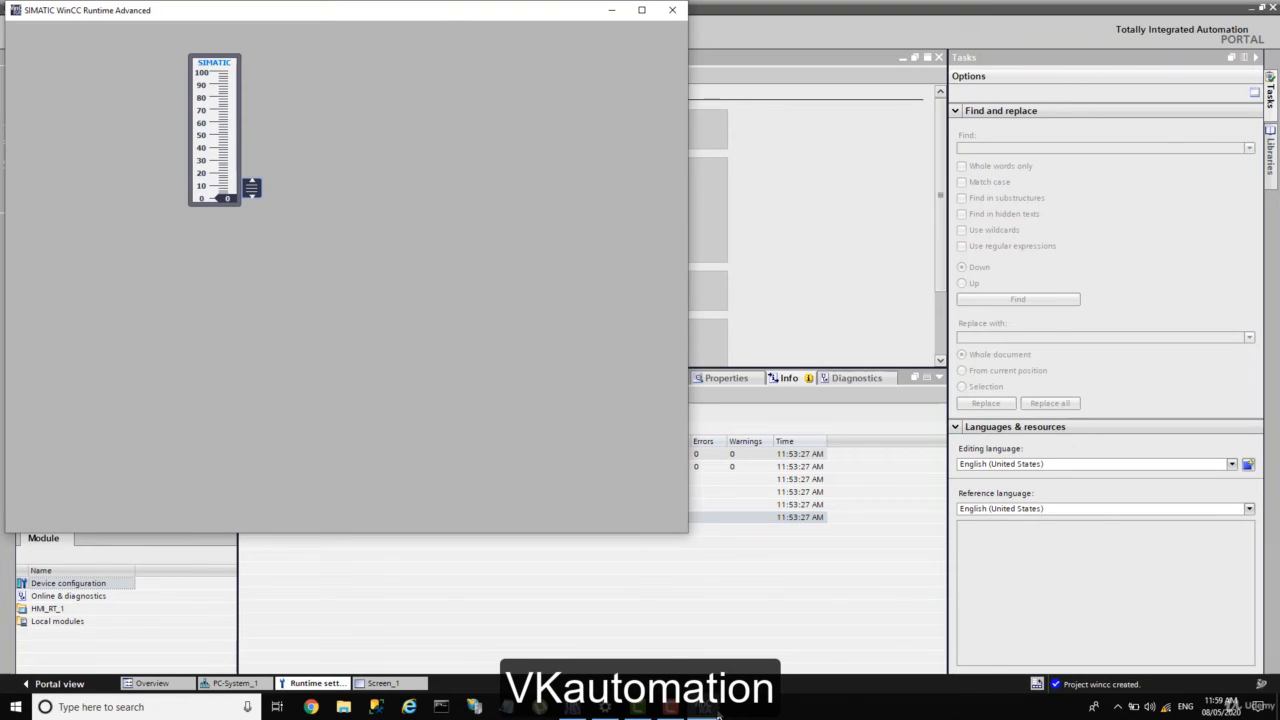
{"action": "left_click", "coordinate": [718, 713]}
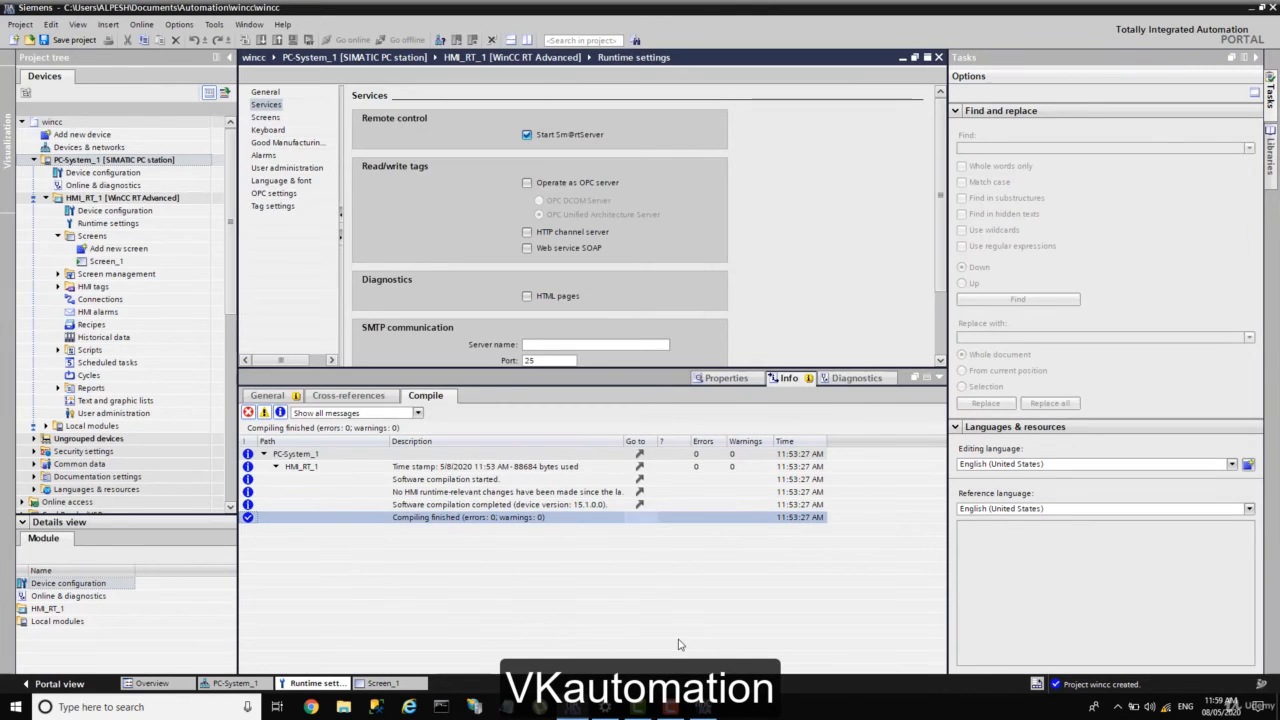
{"action": "left_click", "coordinate": [718, 713]}
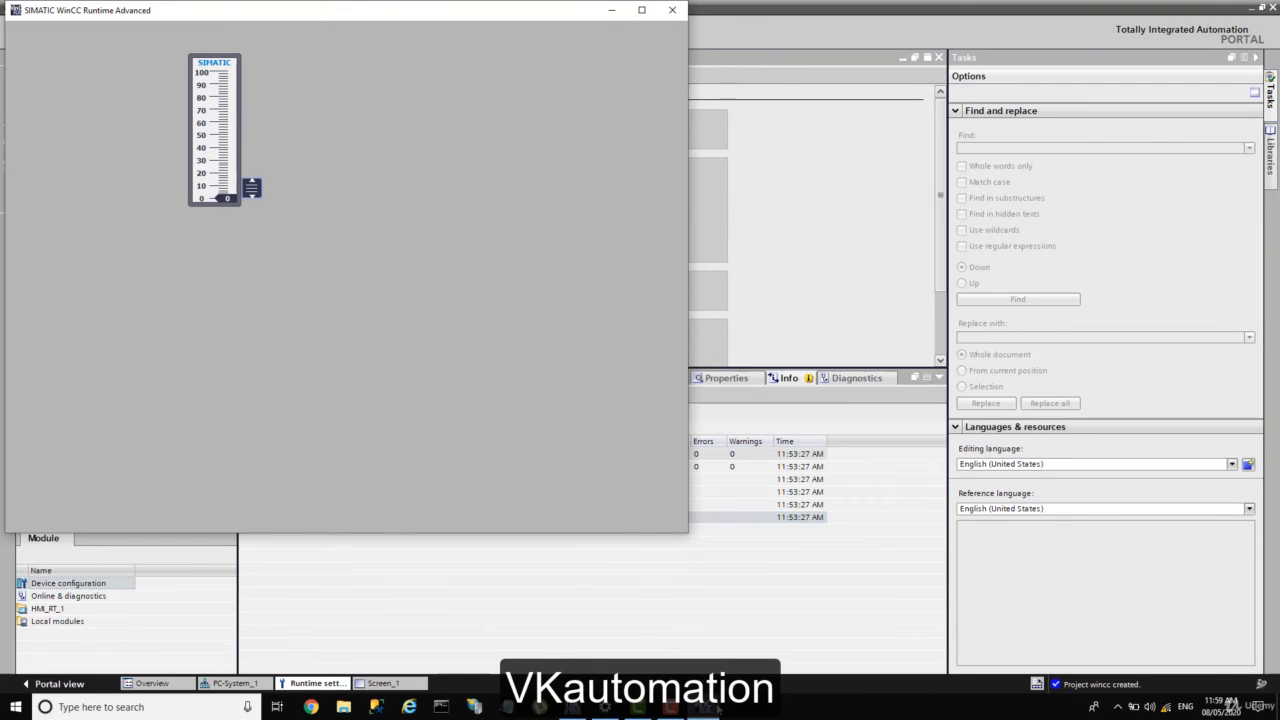
Step: Move the runtime window right, raise the slider to 100, then minimize it
{"action": "left_click", "coordinate": [675, 4]}
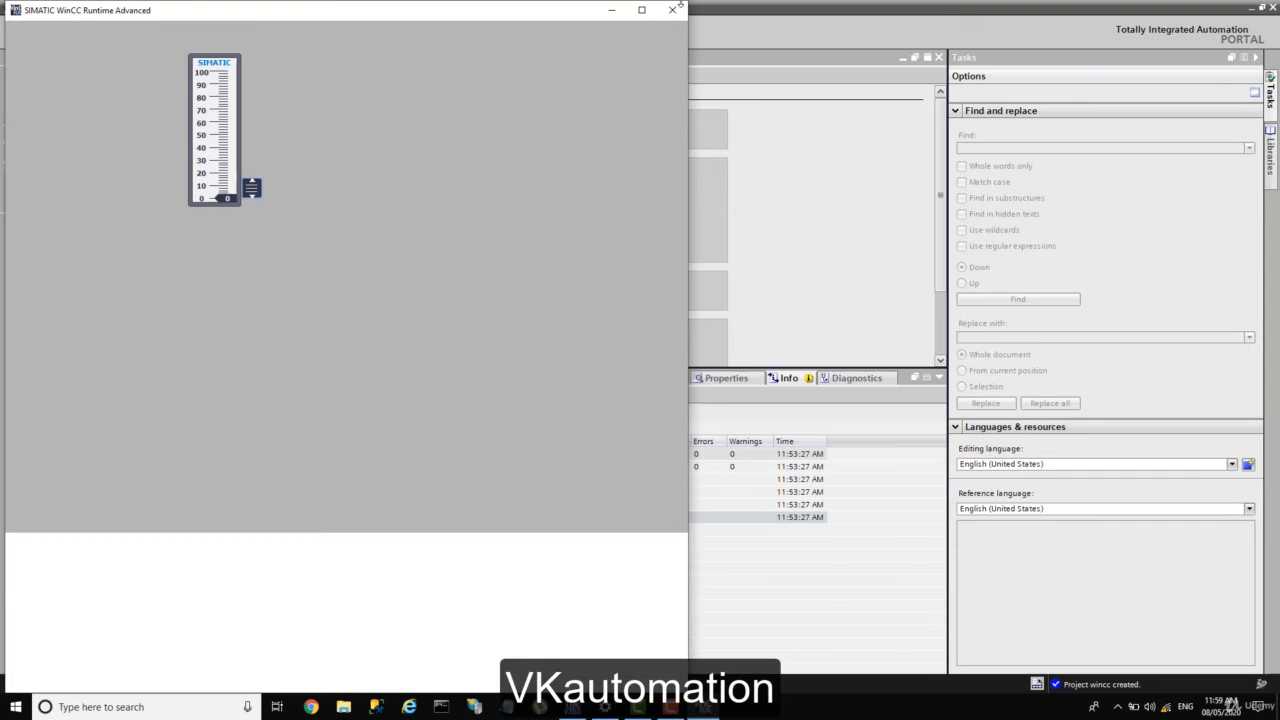
{"action": "left_click_drag", "start_coordinate": [478, 22], "coordinate": [885, 53]}
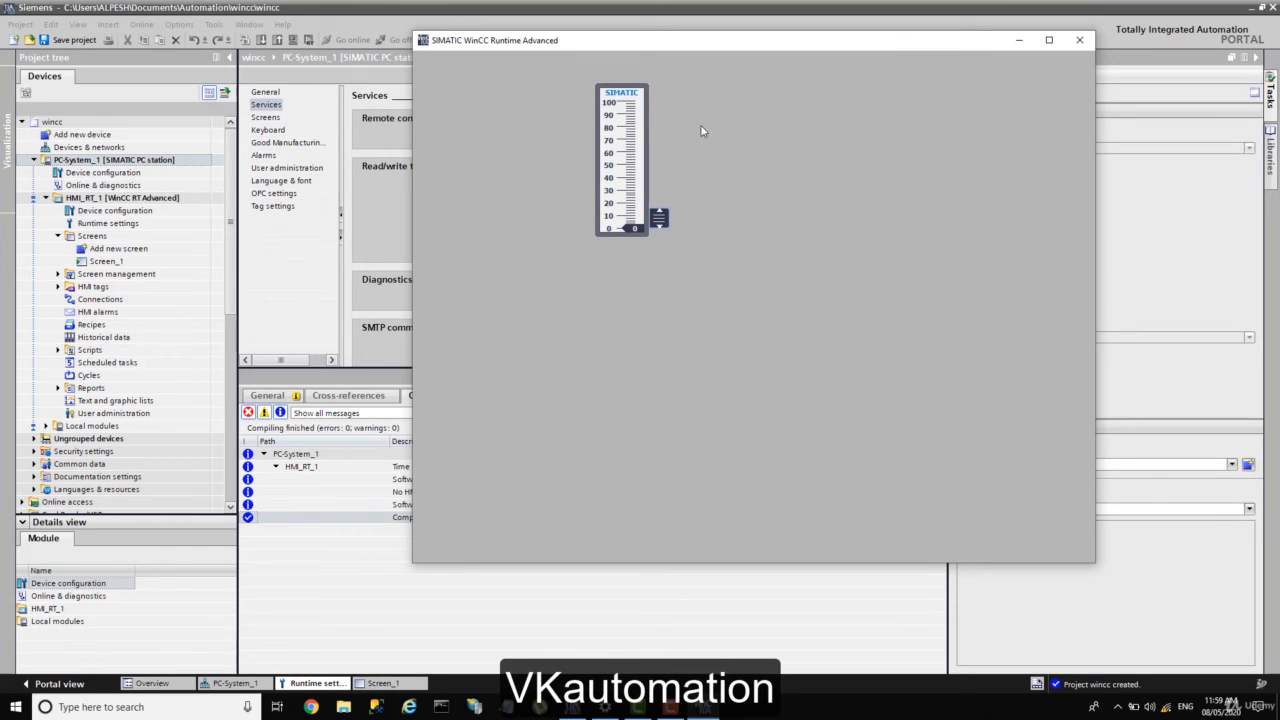
{"action": "left_click_drag", "start_coordinate": [659, 217], "coordinate": [759, 90]}
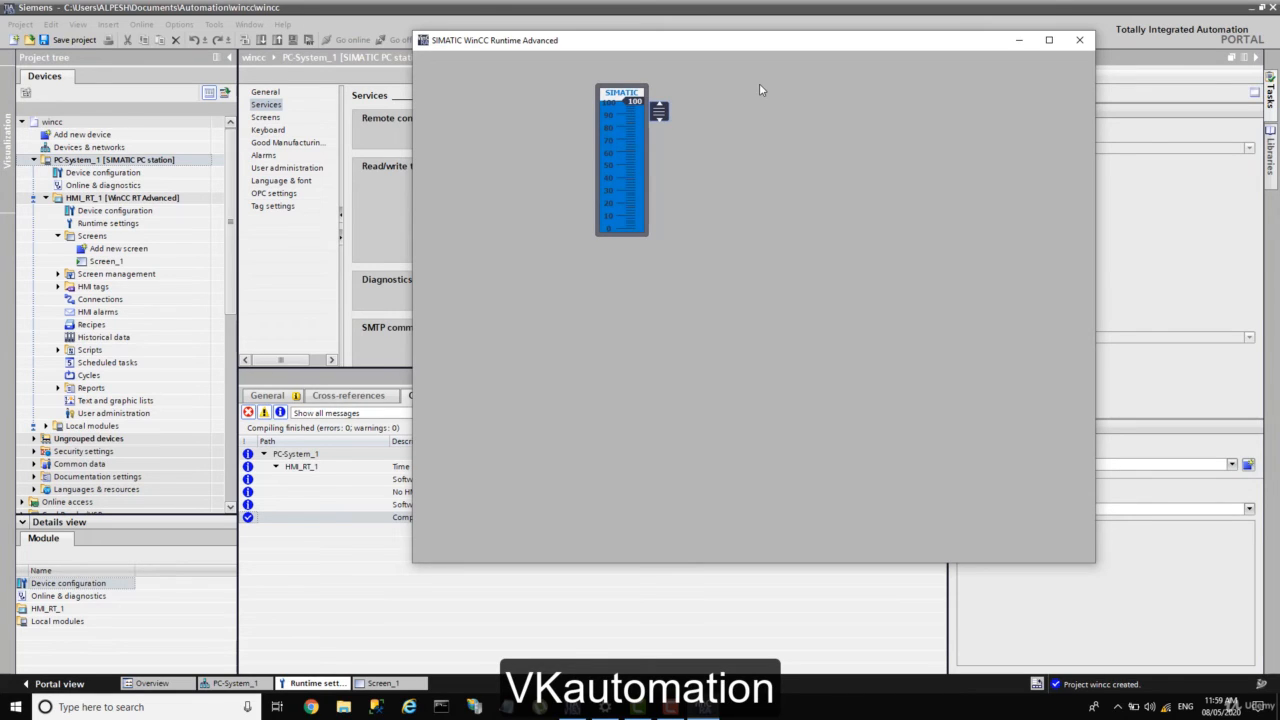
{"action": "left_click", "coordinate": [605, 706]}
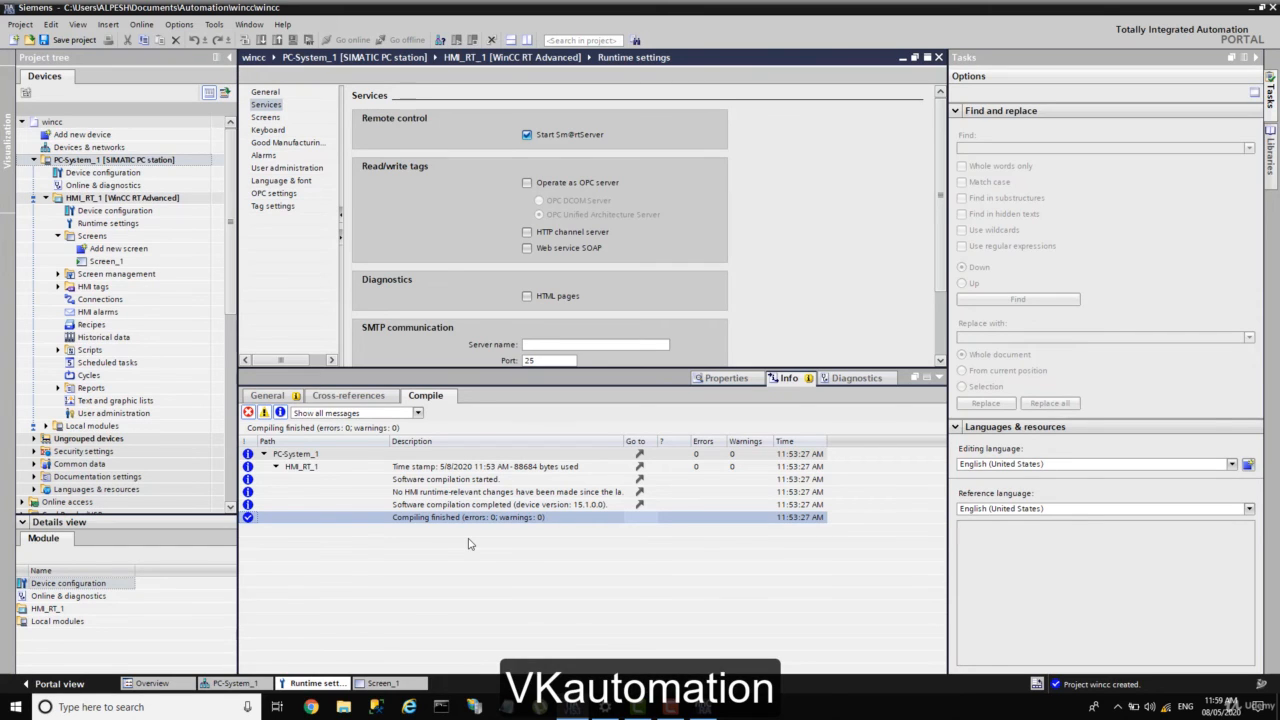
Step: Return focus to TIA Portal and check the hidden system tray icons
{"action": "key", "text": "F10"}
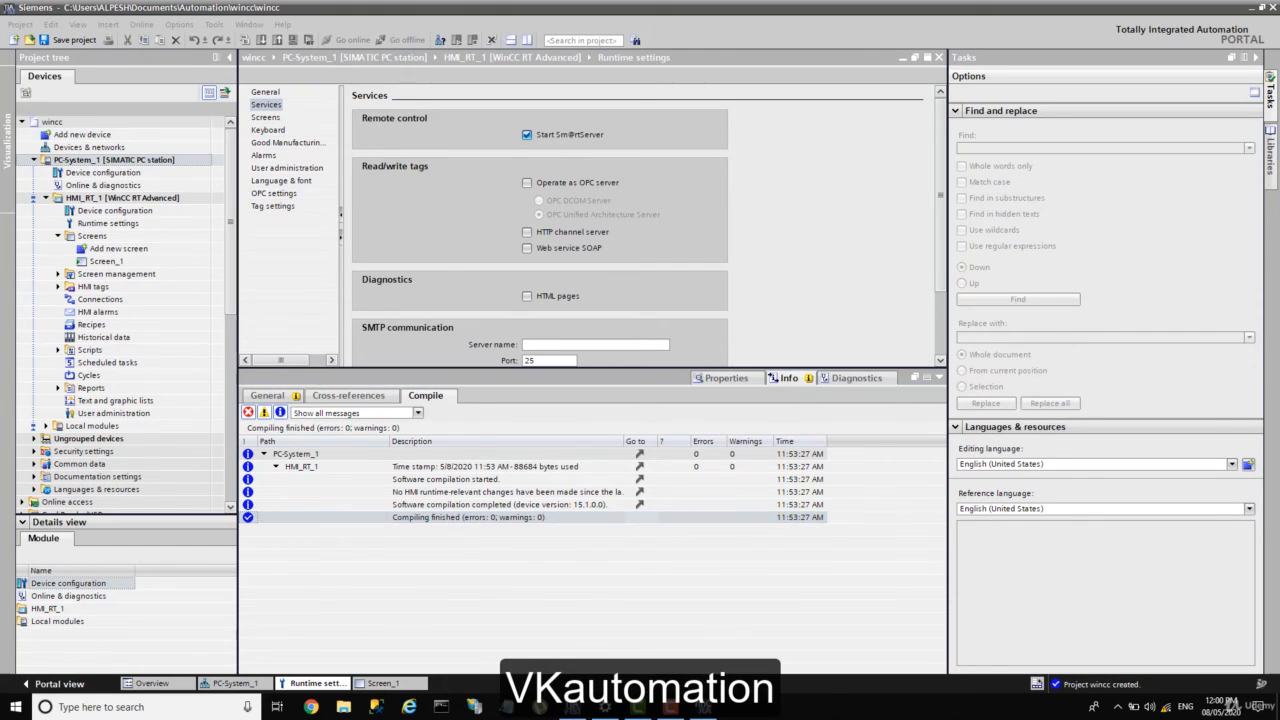
{"action": "left_click", "coordinate": [931, 562]}
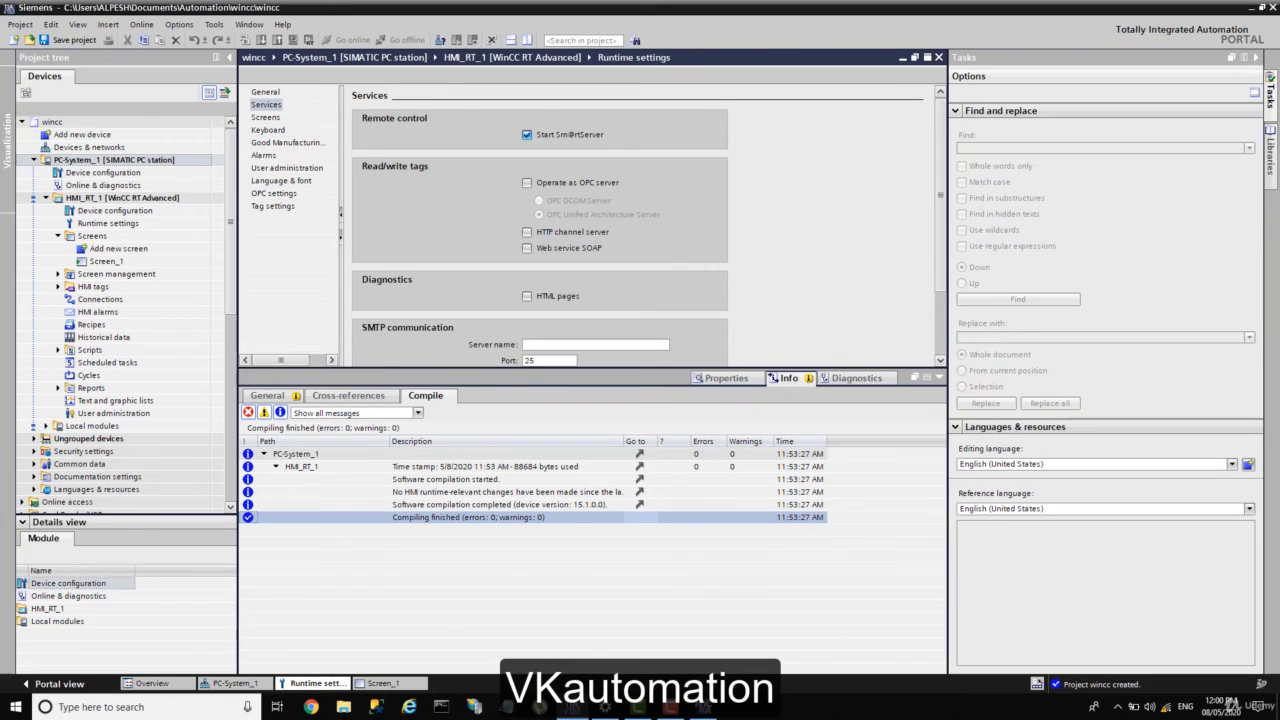
{"action": "left_click", "coordinate": [1124, 709]}
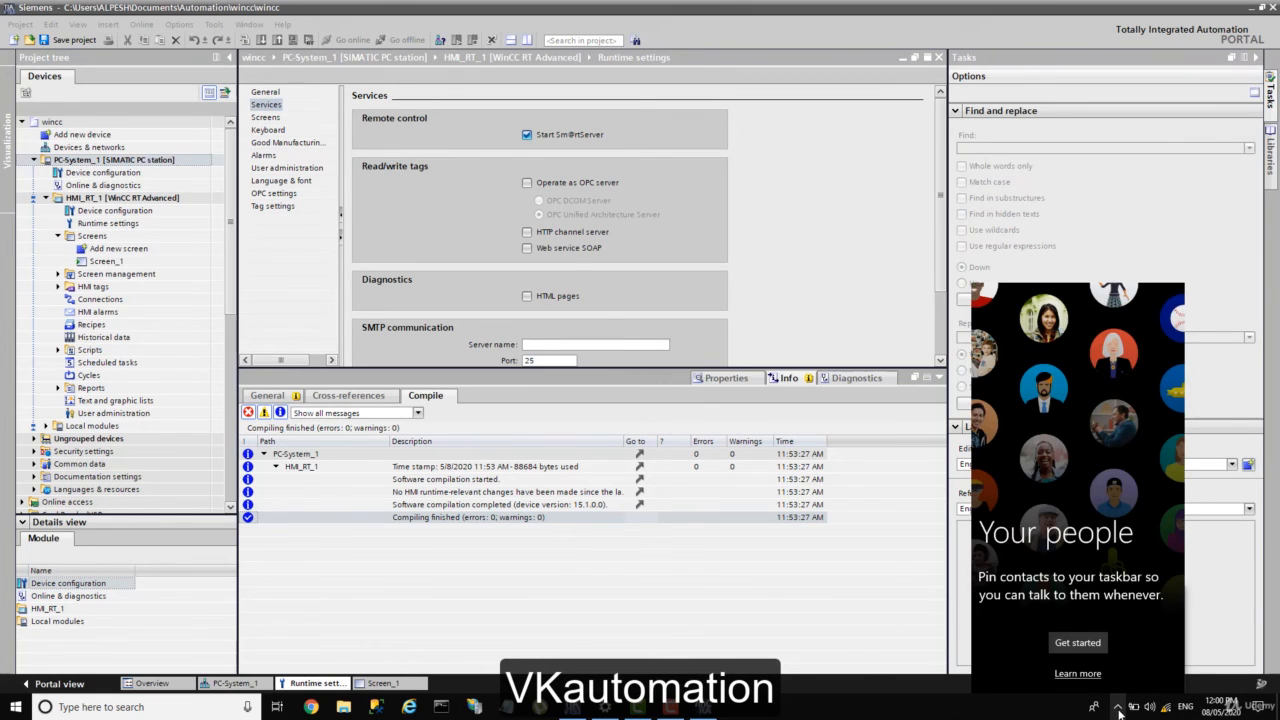
{"action": "left_click", "coordinate": [1119, 713]}
{"action": "left_click", "coordinate": [1118, 716]}
{"action": "left_click", "coordinate": [1126, 708]}
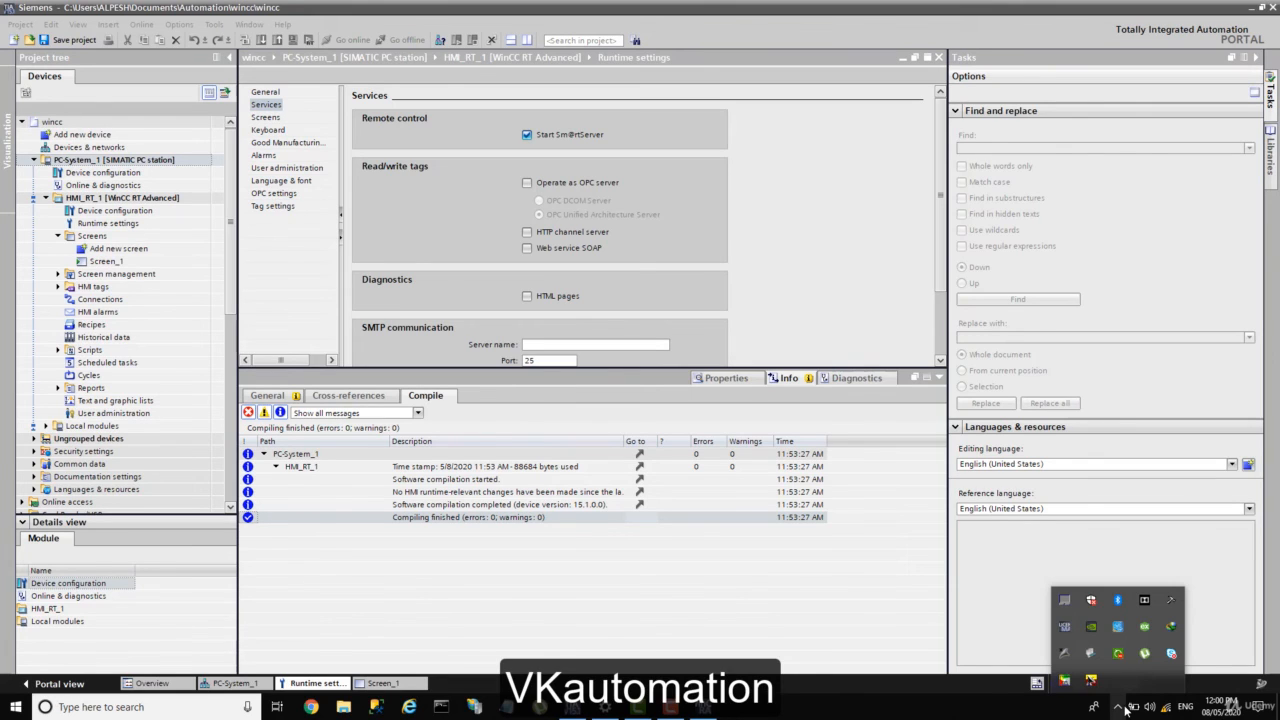
{"action": "left_click", "coordinate": [1127, 273]}
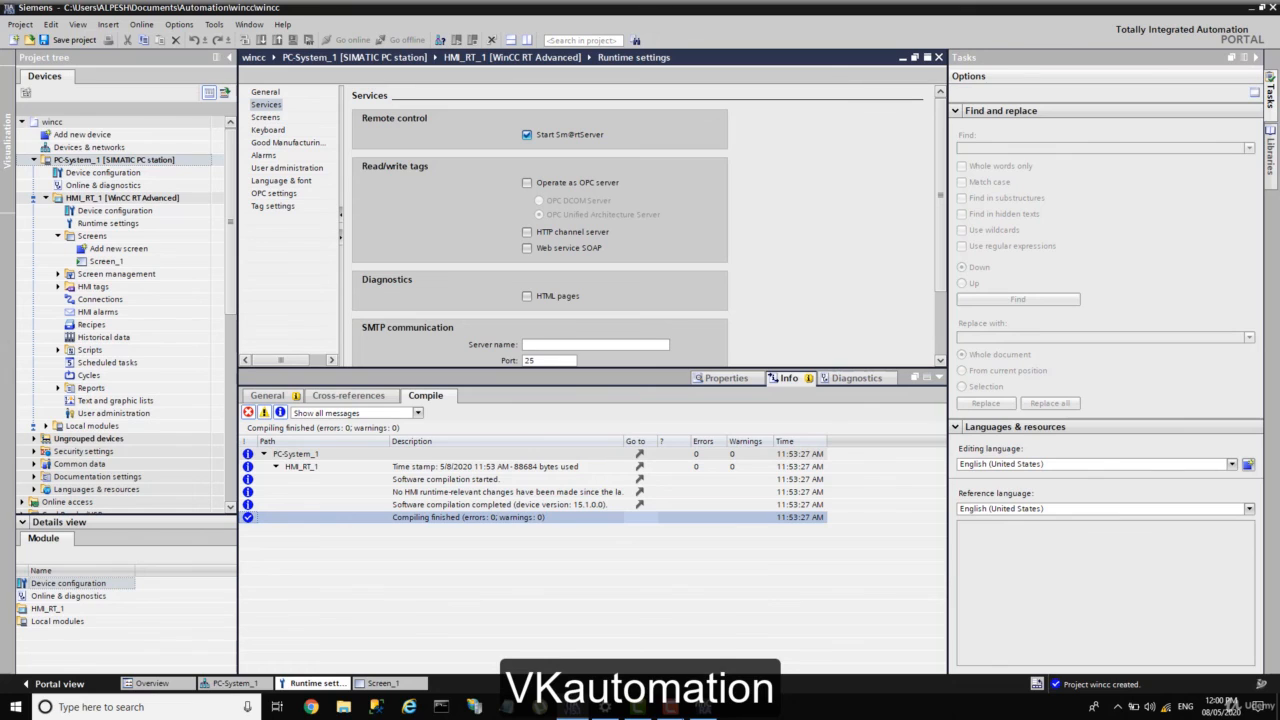
Step: Restore the WinCC Runtime window and drag its slider from 100 down to 0
{"action": "mouse_move", "coordinate": [703, 708]}
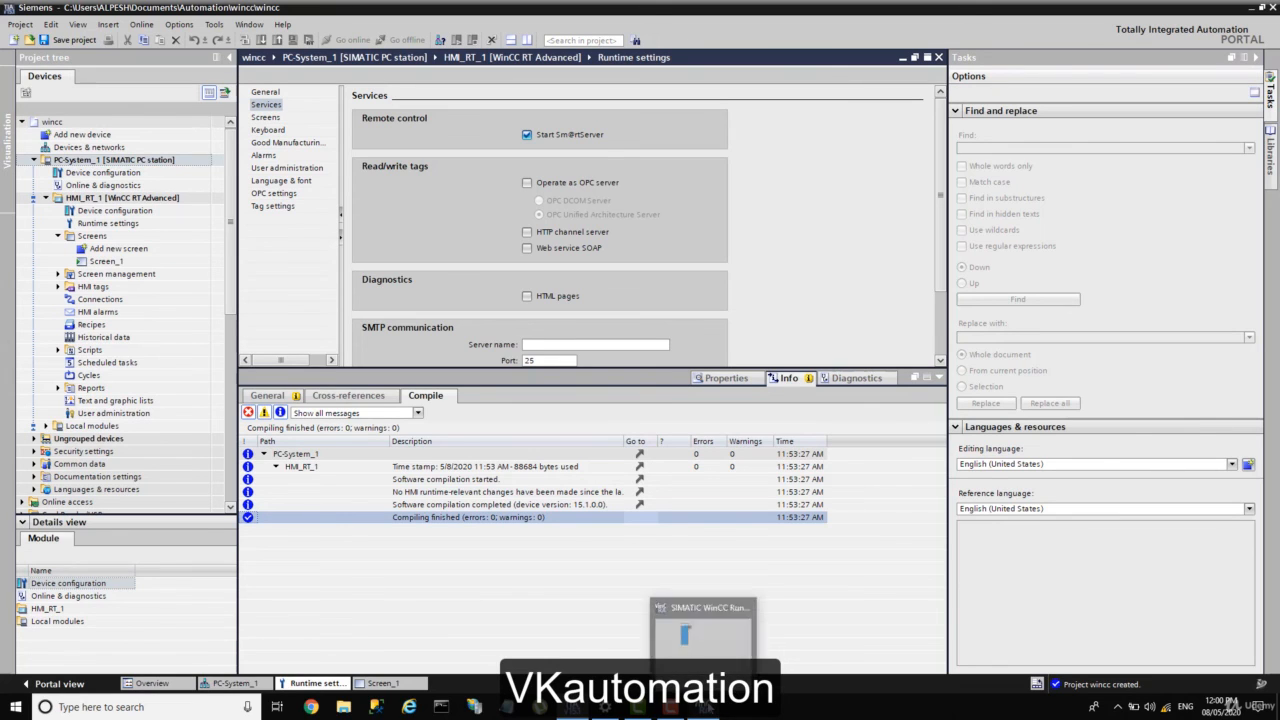
{"action": "left_click", "coordinate": [718, 651]}
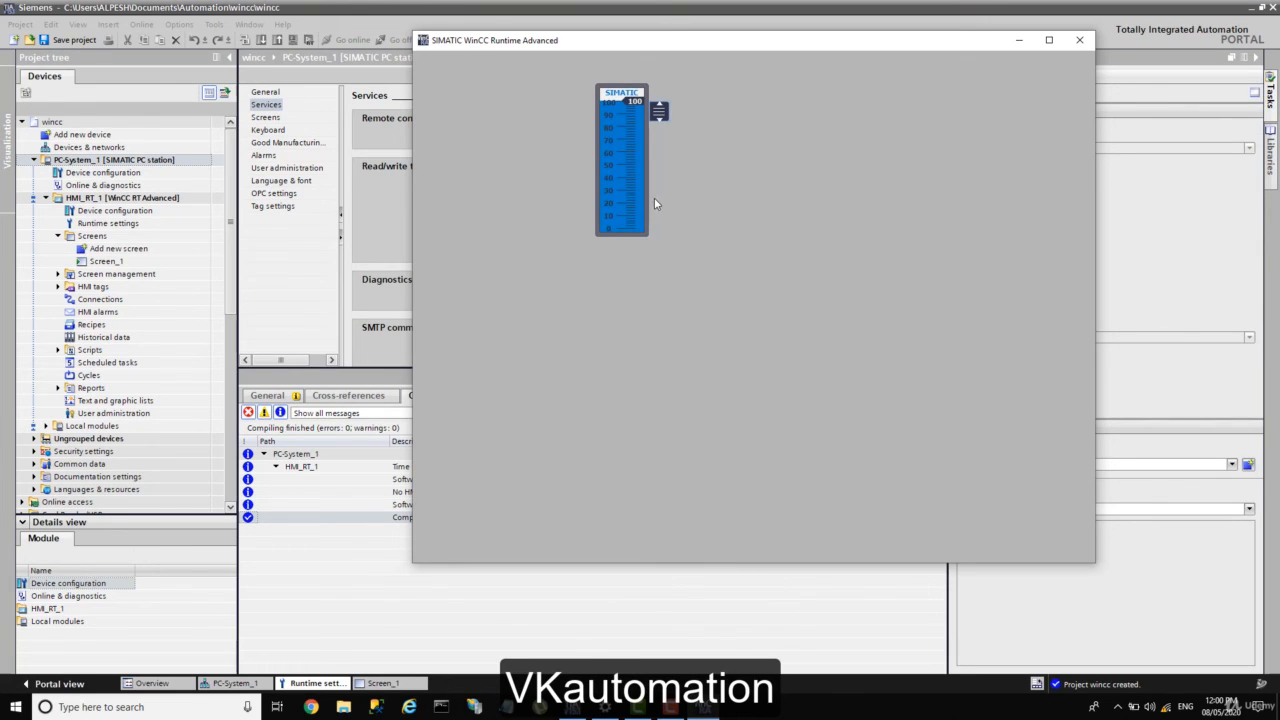
{"action": "left_click_drag", "start_coordinate": [659, 111], "coordinate": [664, 236]}
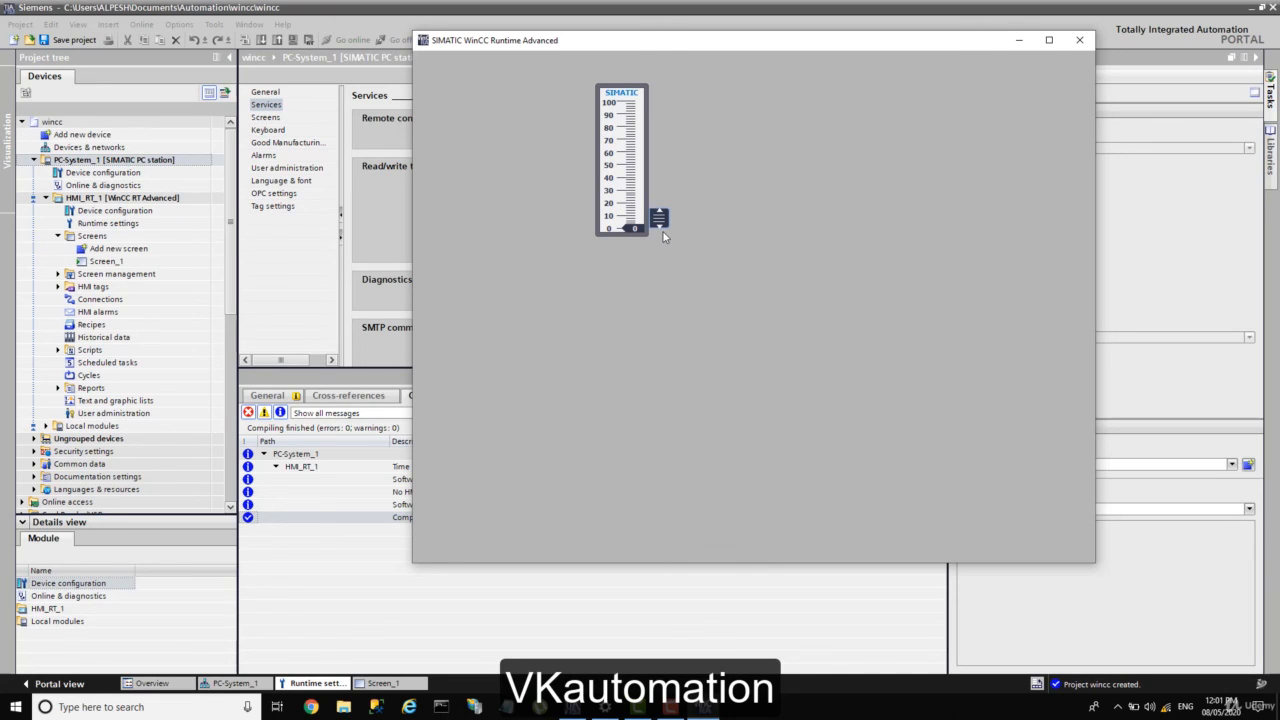
{"action": "left_click", "coordinate": [1117, 712]}
{"action": "double_click", "coordinate": [1091, 679]}
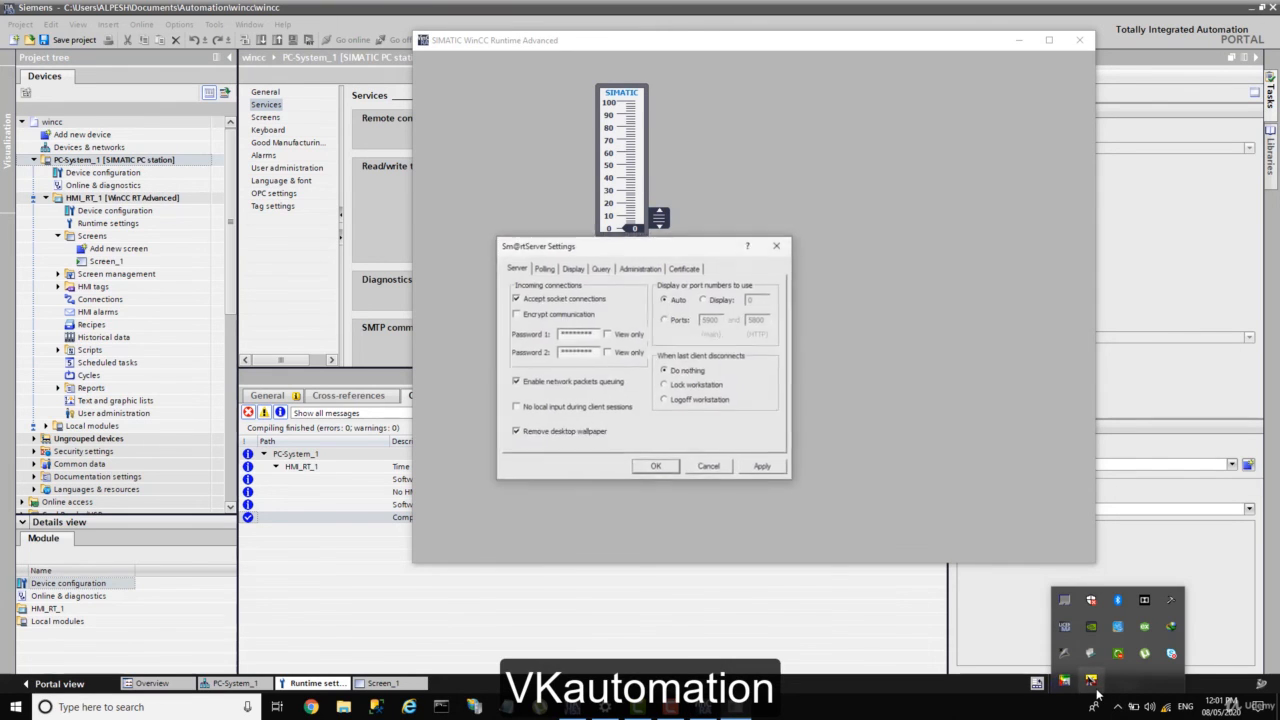
{"action": "left_click", "coordinate": [543, 254]}
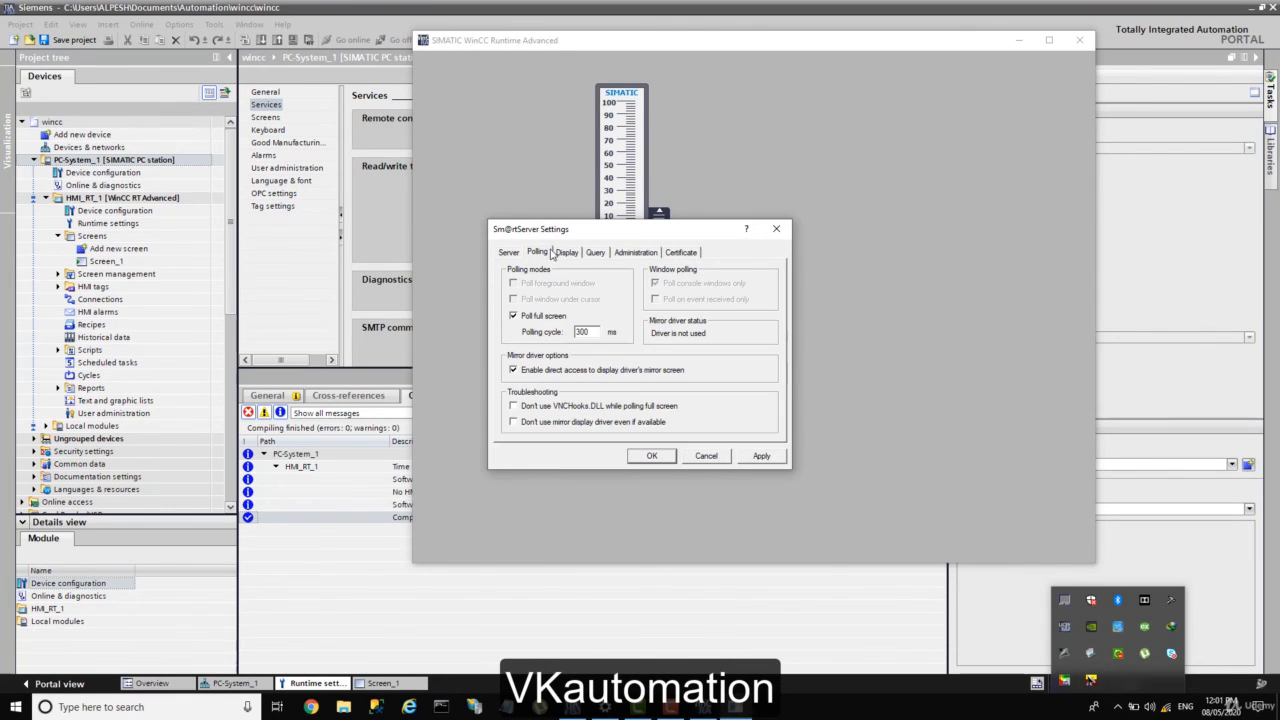
{"action": "left_click", "coordinate": [565, 254]}
{"action": "left_click", "coordinate": [597, 254]}
{"action": "left_click", "coordinate": [627, 256]}
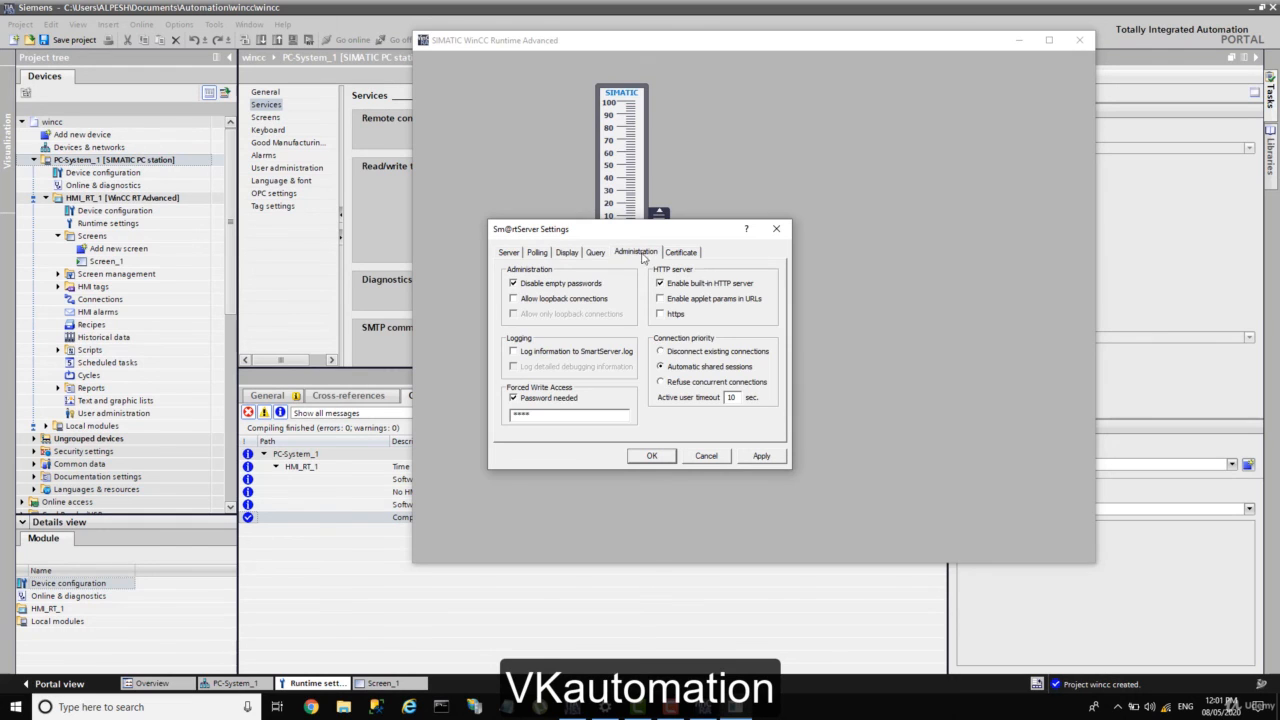
{"action": "left_click", "coordinate": [686, 254]}
{"action": "left_click", "coordinate": [650, 255]}
{"action": "left_click", "coordinate": [651, 455]}
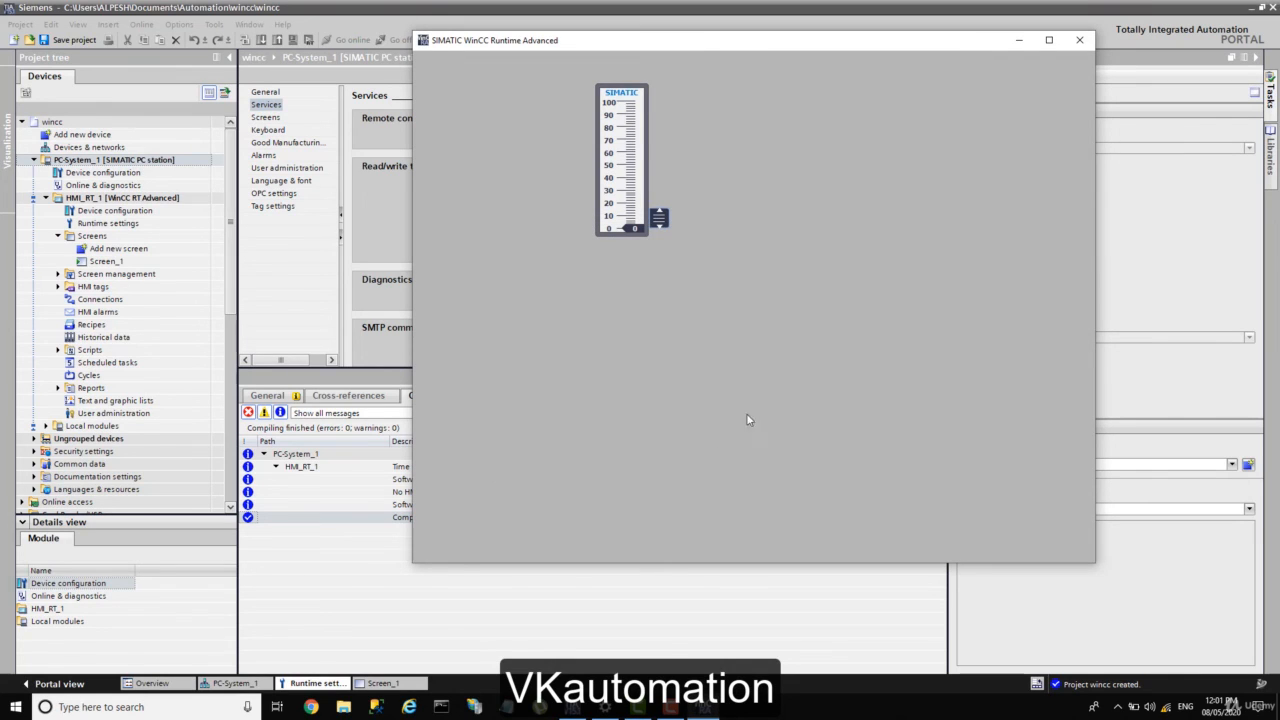
Step: Drag the Screen_1 slider up from 0 to 32 so the bar fills blue
{"action": "left_click_drag", "start_coordinate": [659, 217], "coordinate": [654, 191]}
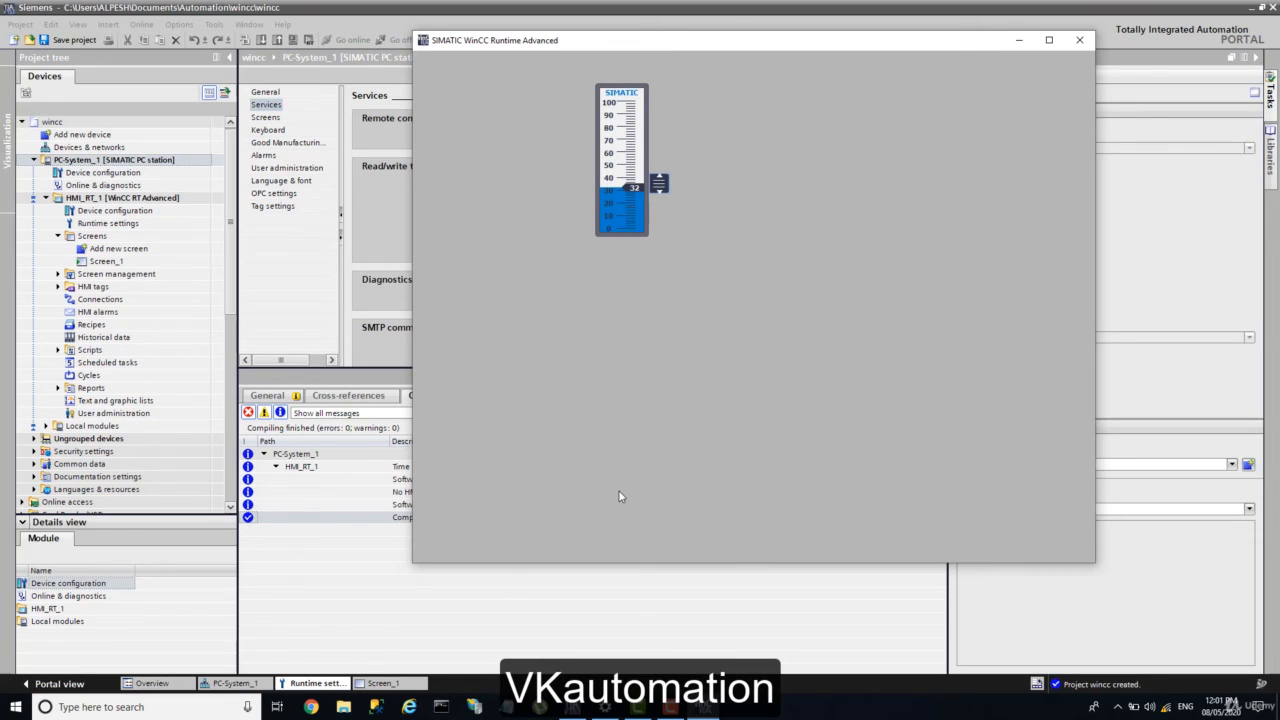
{"action": "left_click", "coordinate": [1118, 707]}
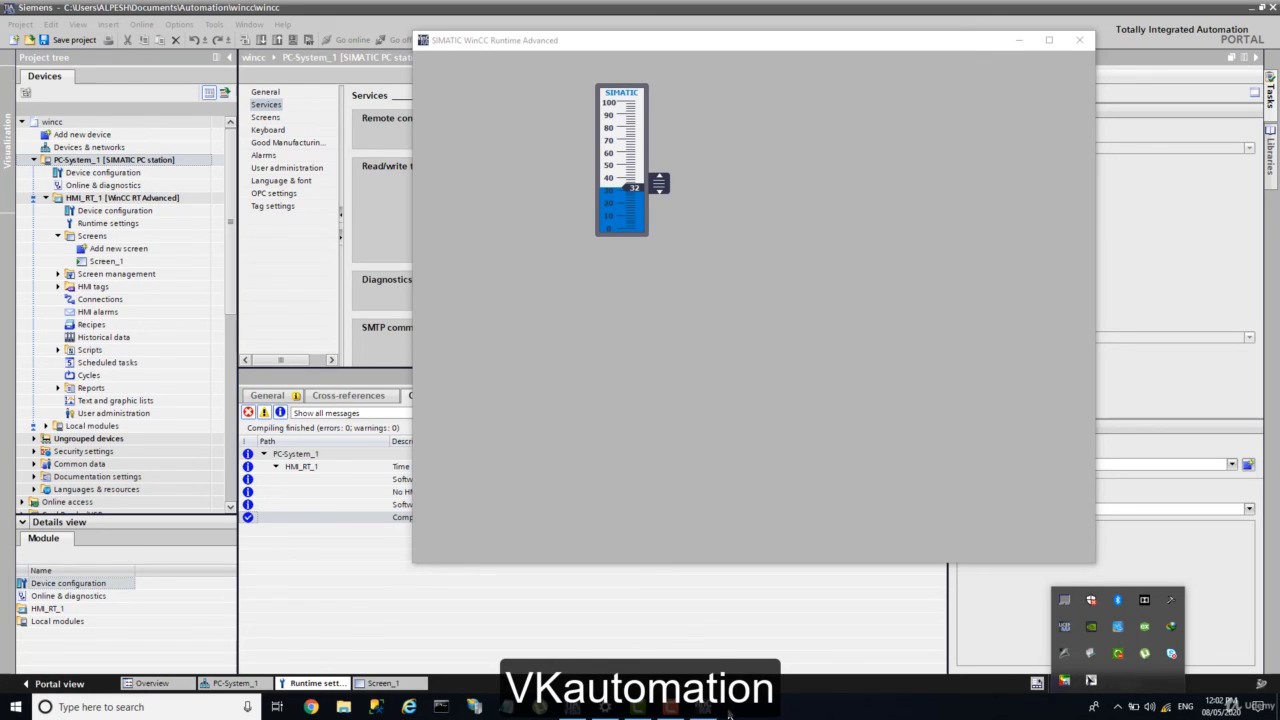
{"action": "left_click", "coordinate": [670, 710]}
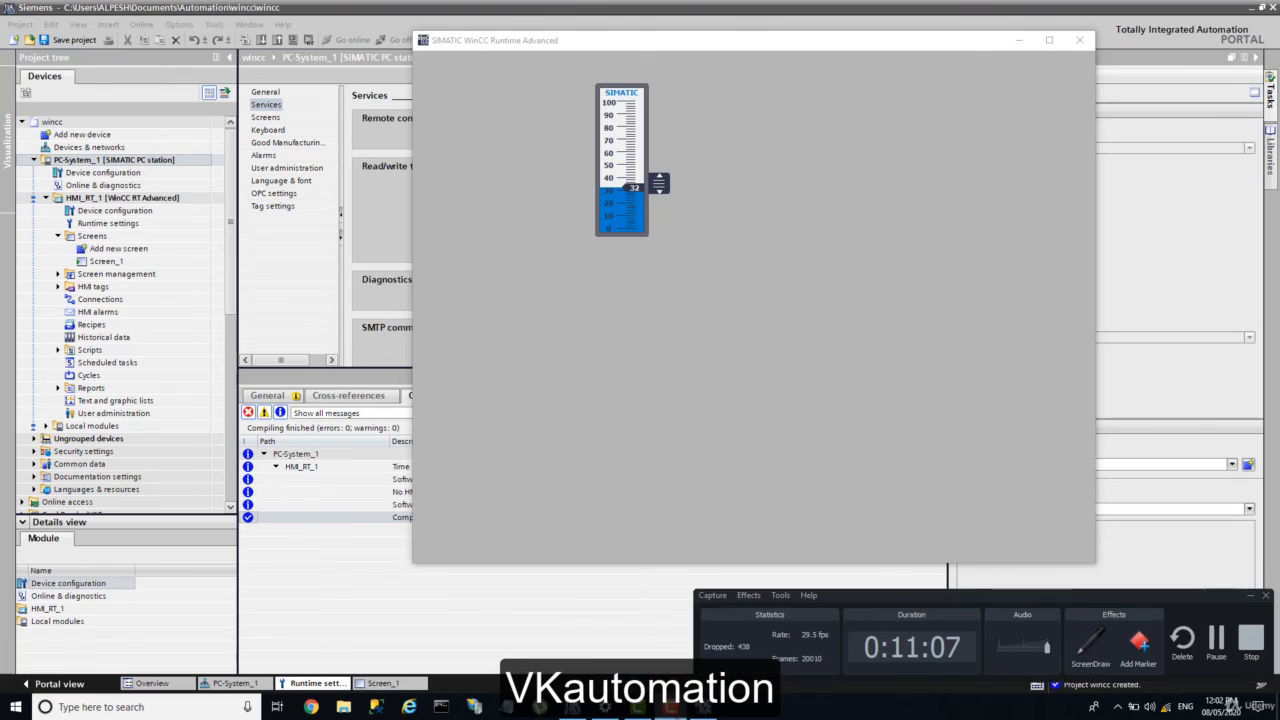